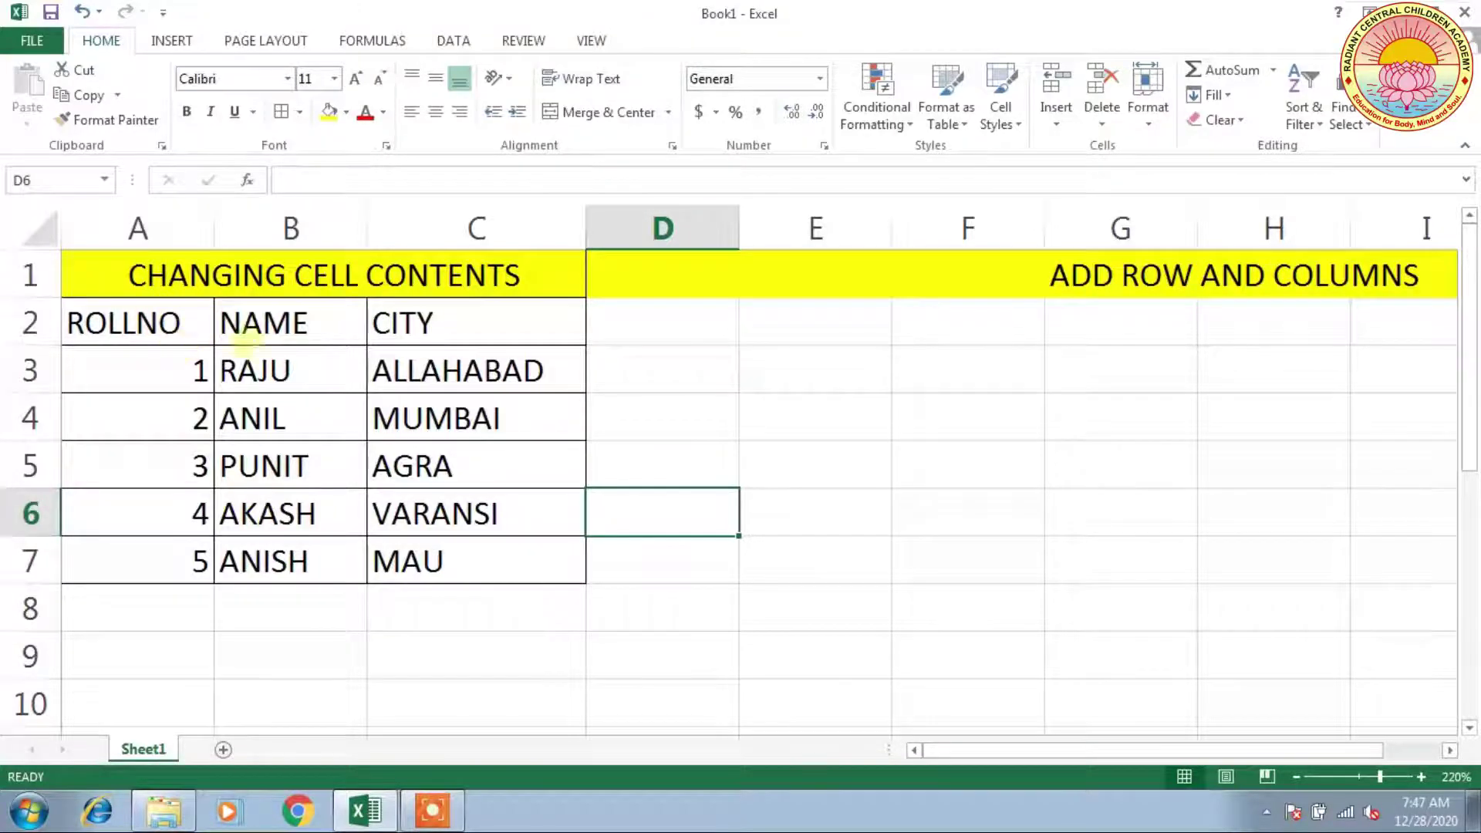
Add a surname after the first student's name in cell B3 and confirm it.
{"action": "left_click", "coordinate": [299, 370]}
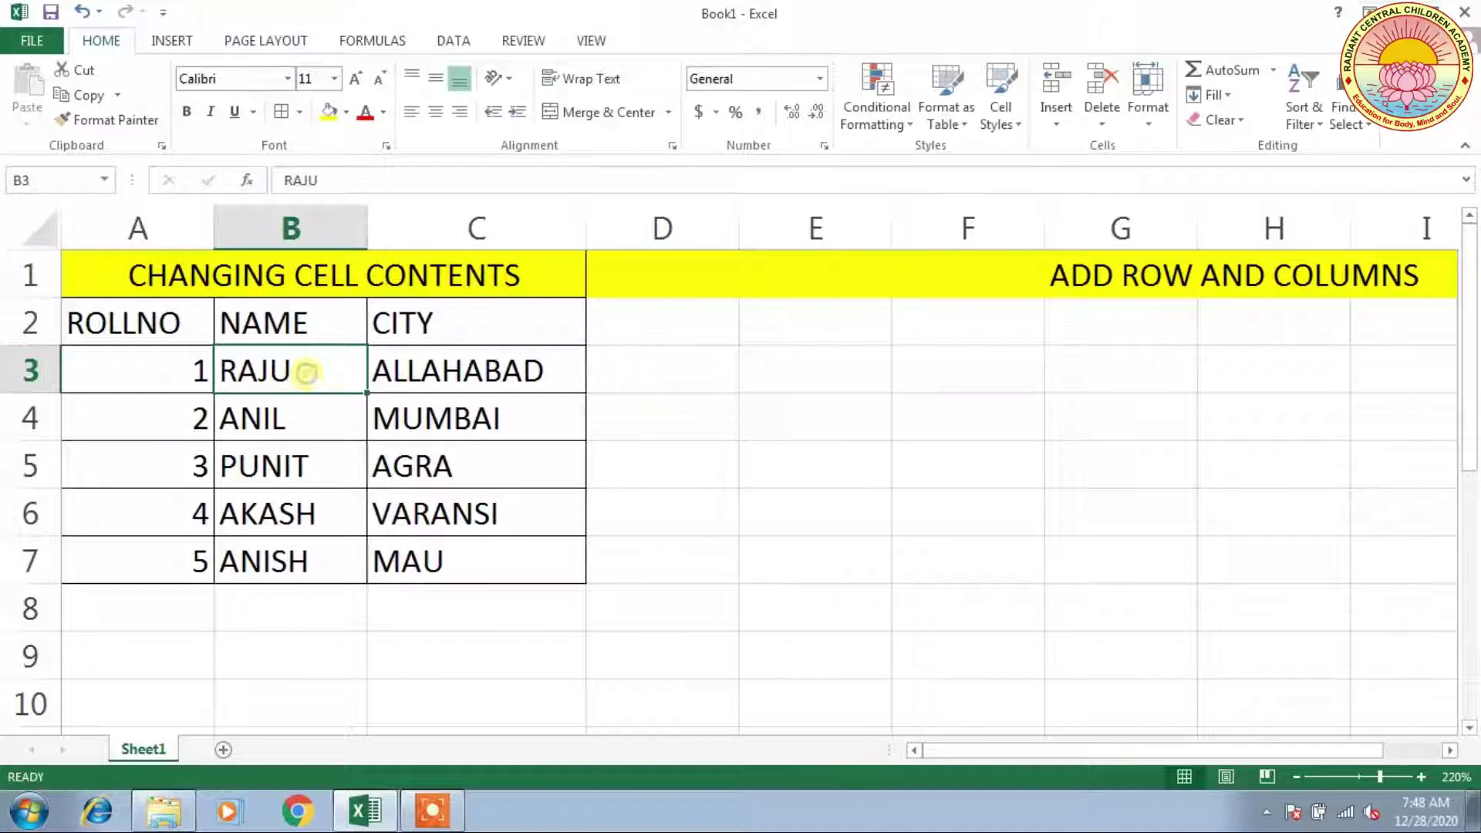
{"action": "double_click", "coordinate": [300, 372]}
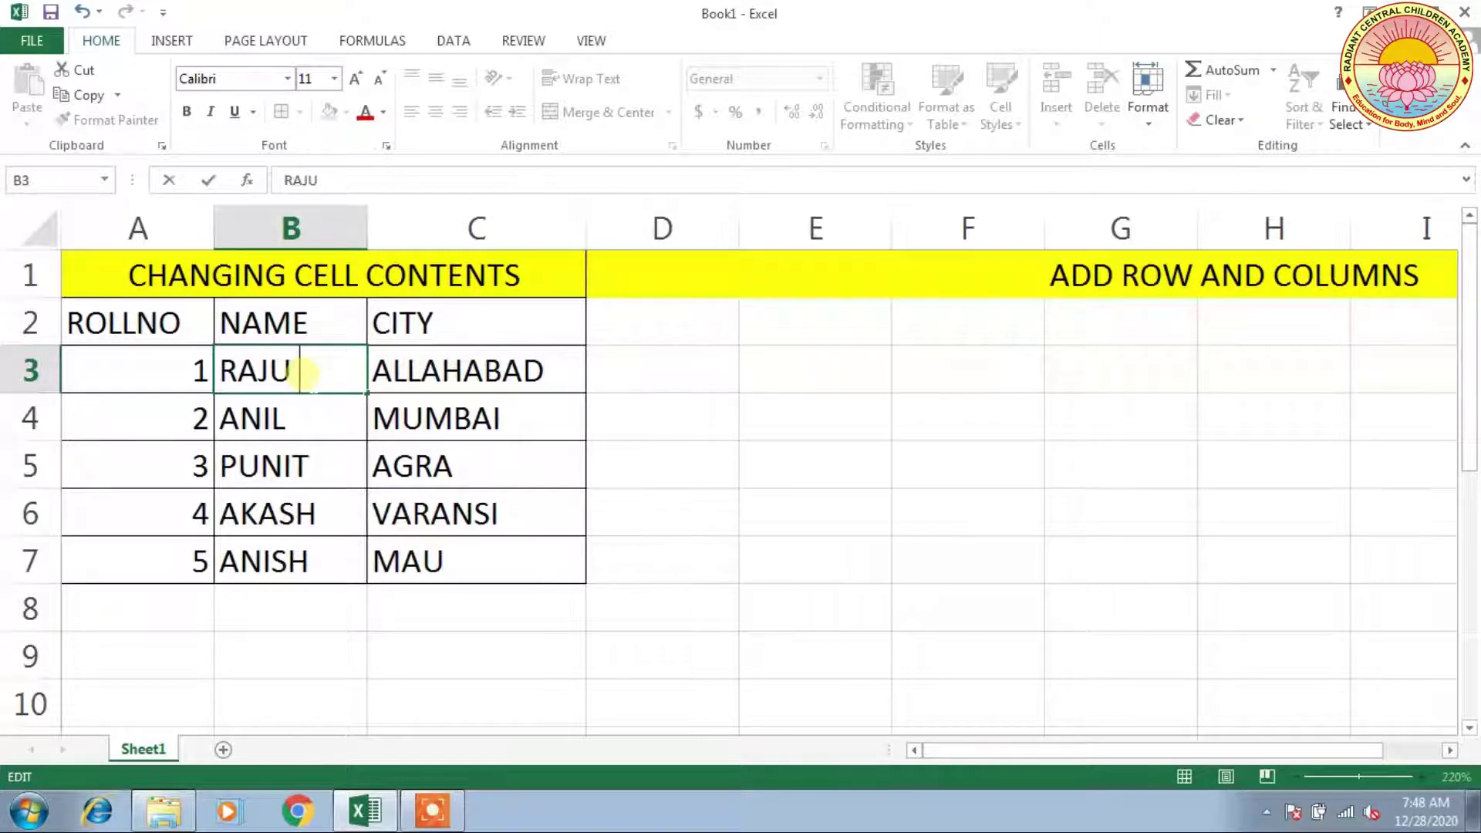
{"action": "type", "text": "SINGH"}
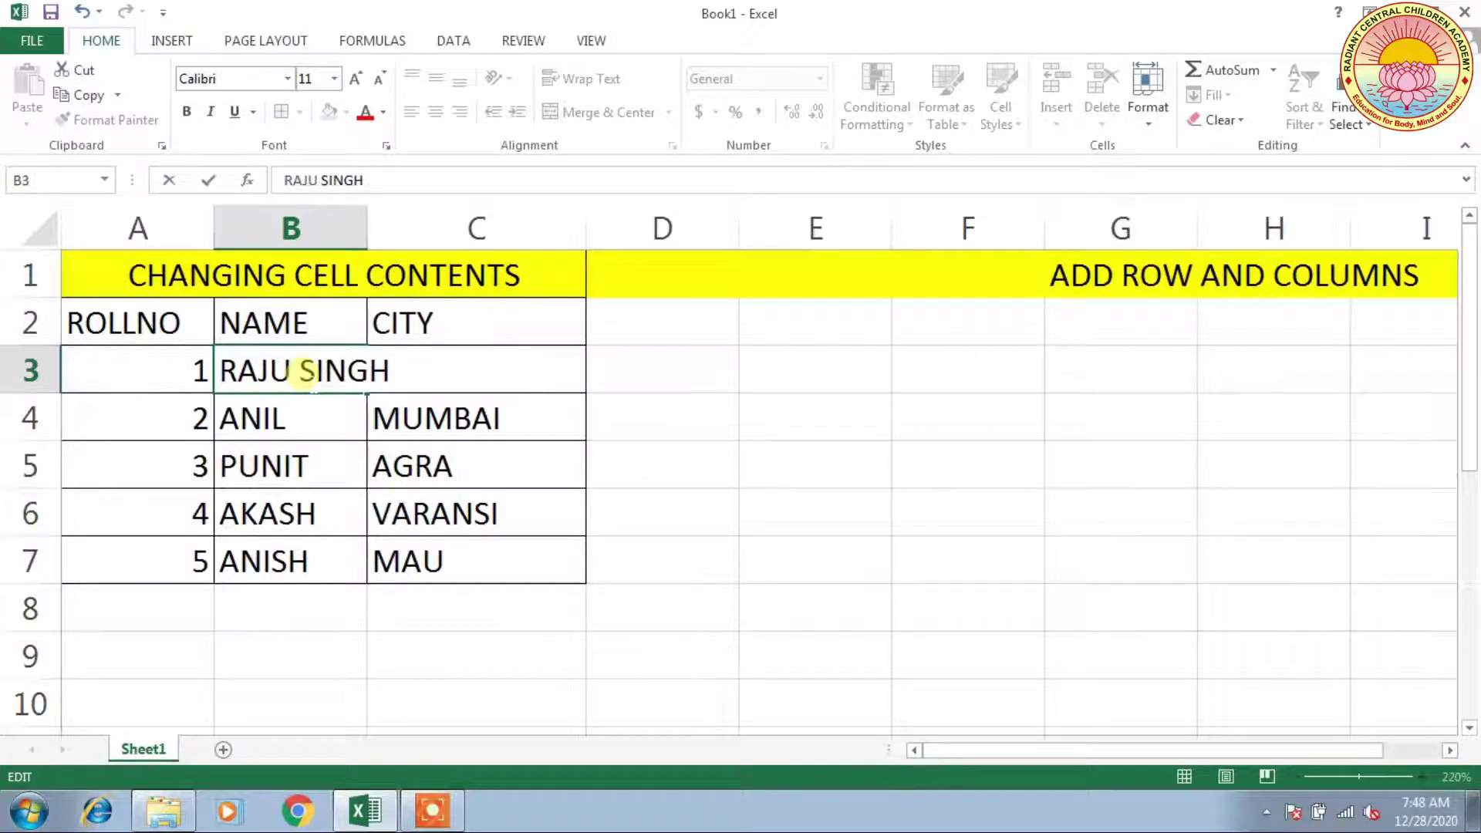
{"action": "key", "text": "Return"}
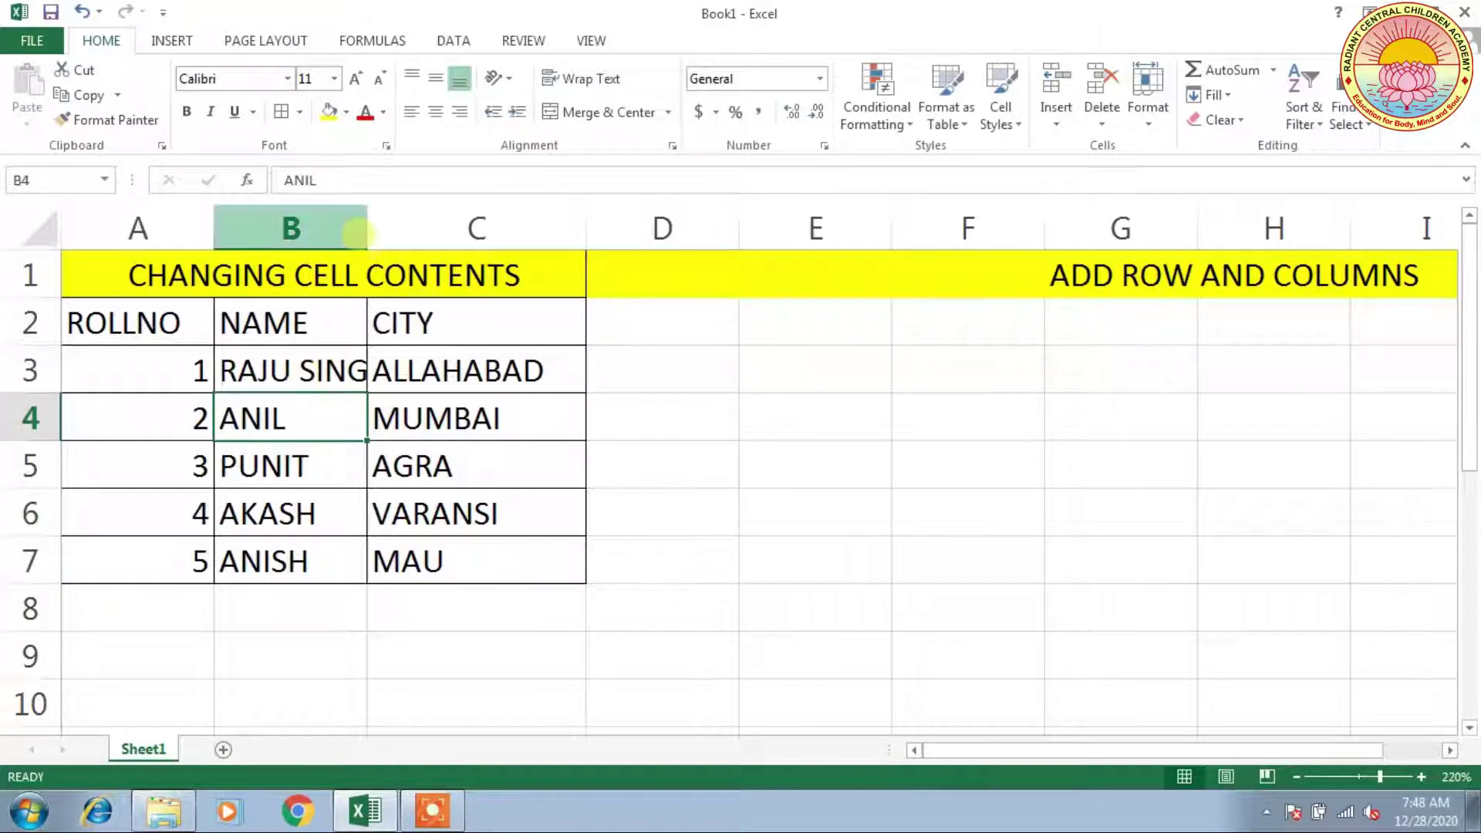
Widen column B and replace the student name in B5 with a new name.
{"action": "left_click_drag", "start_coordinate": [367, 229], "coordinate": [429, 228]}
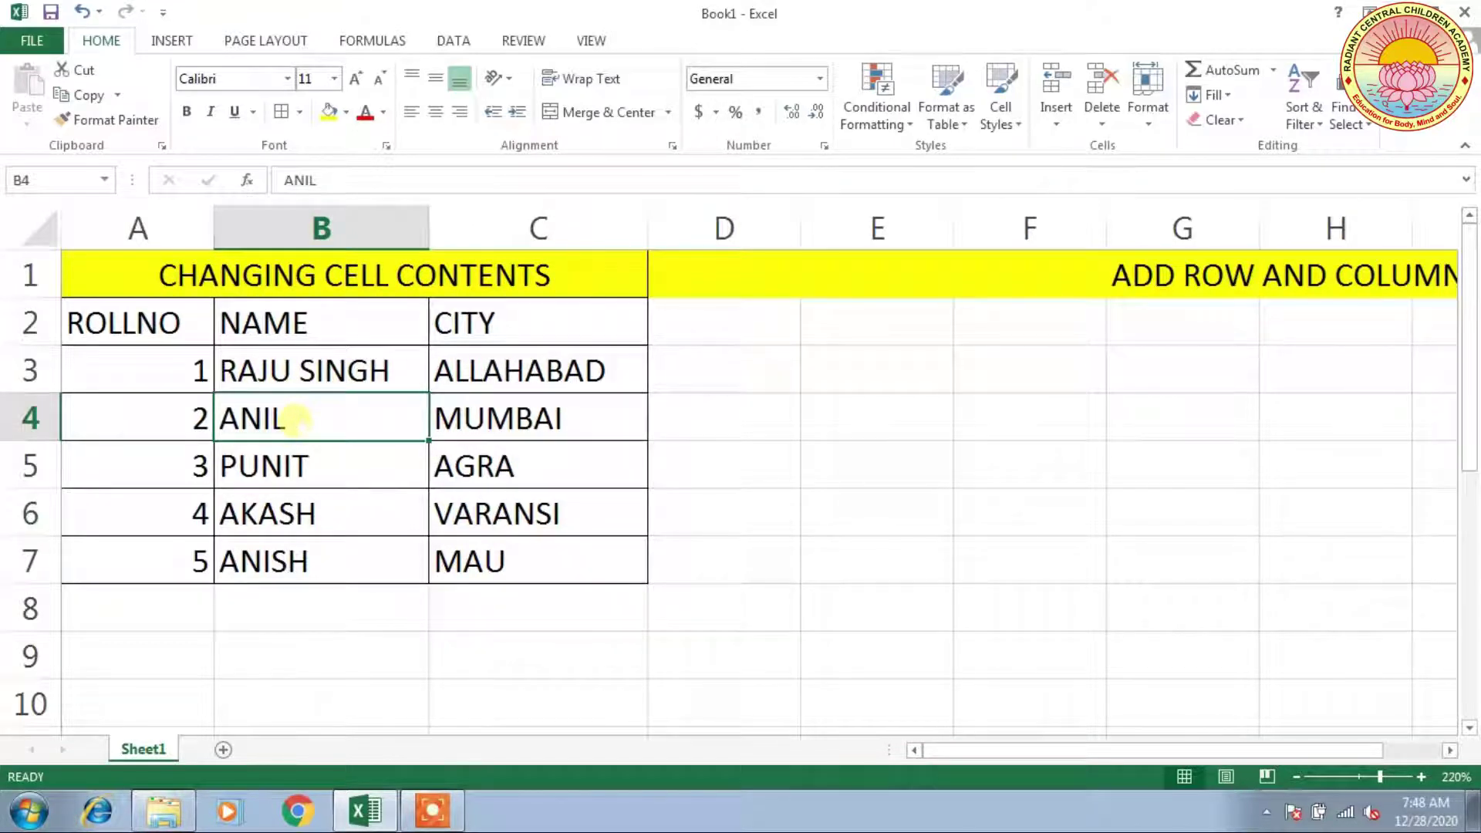
{"action": "left_click", "coordinate": [295, 466]}
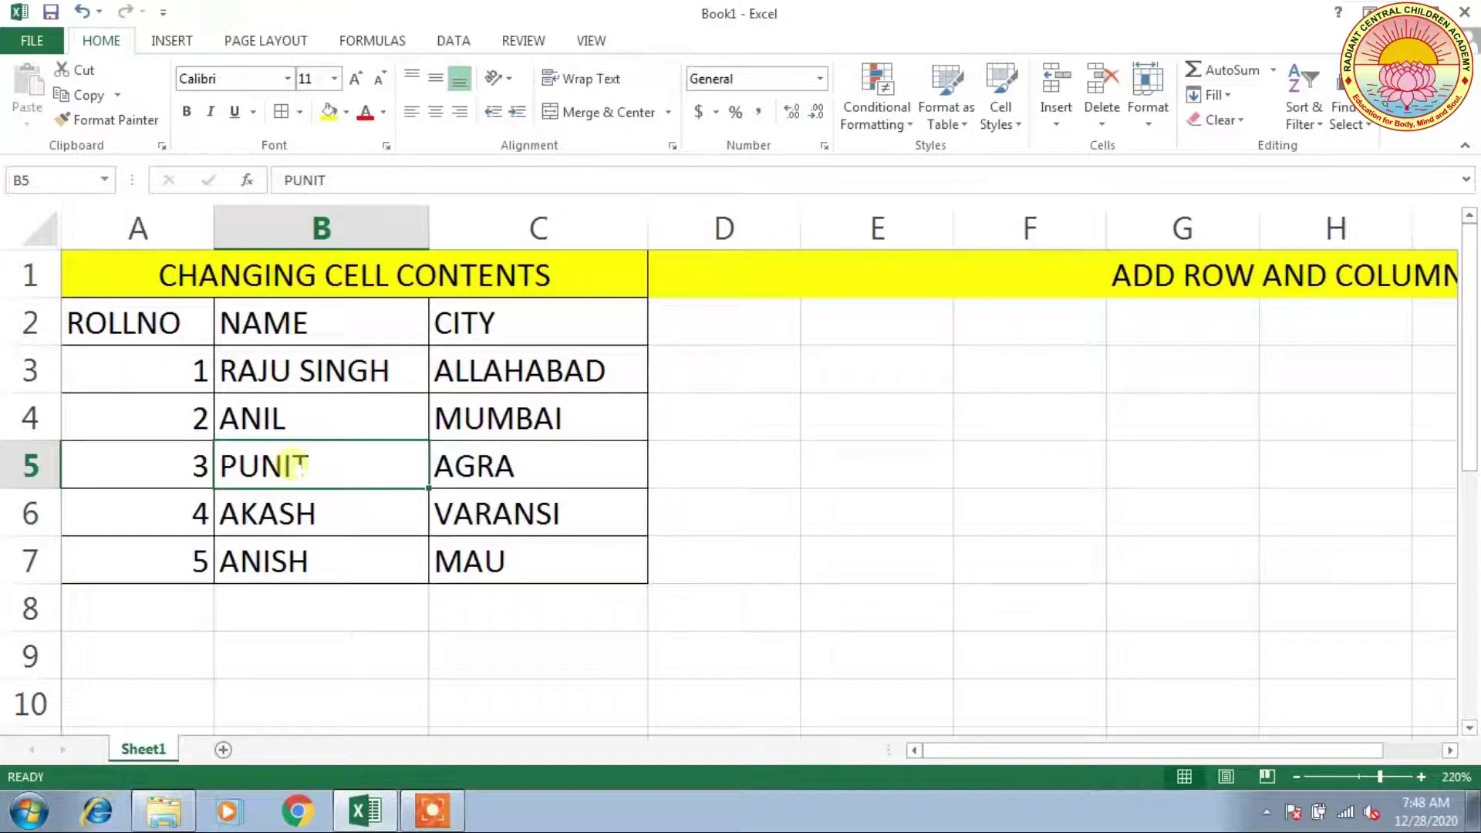
{"action": "type", "text": "A"}
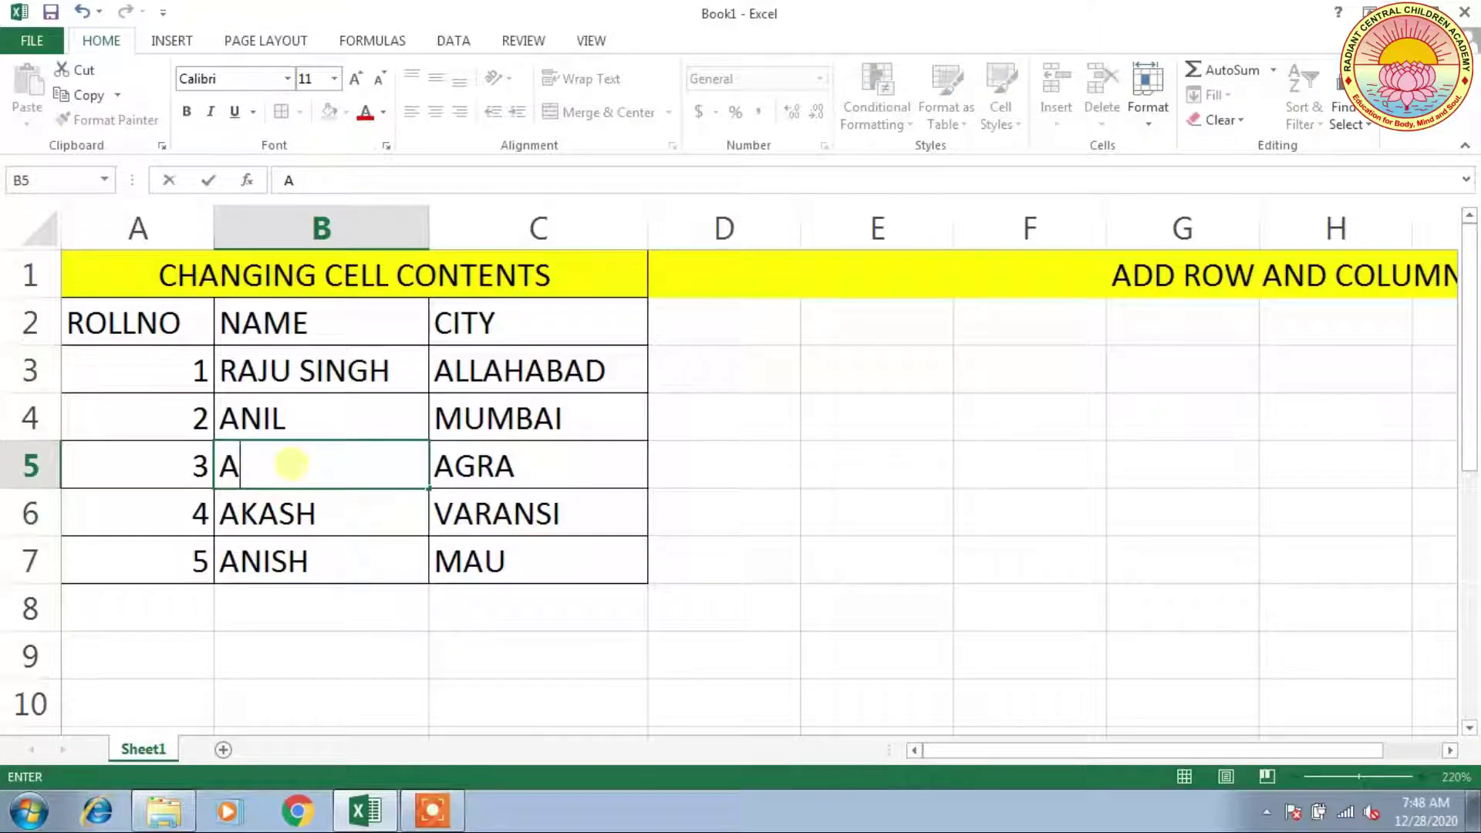
{"action": "type", "text": "JIT"}
{"action": "key", "text": "Return"}
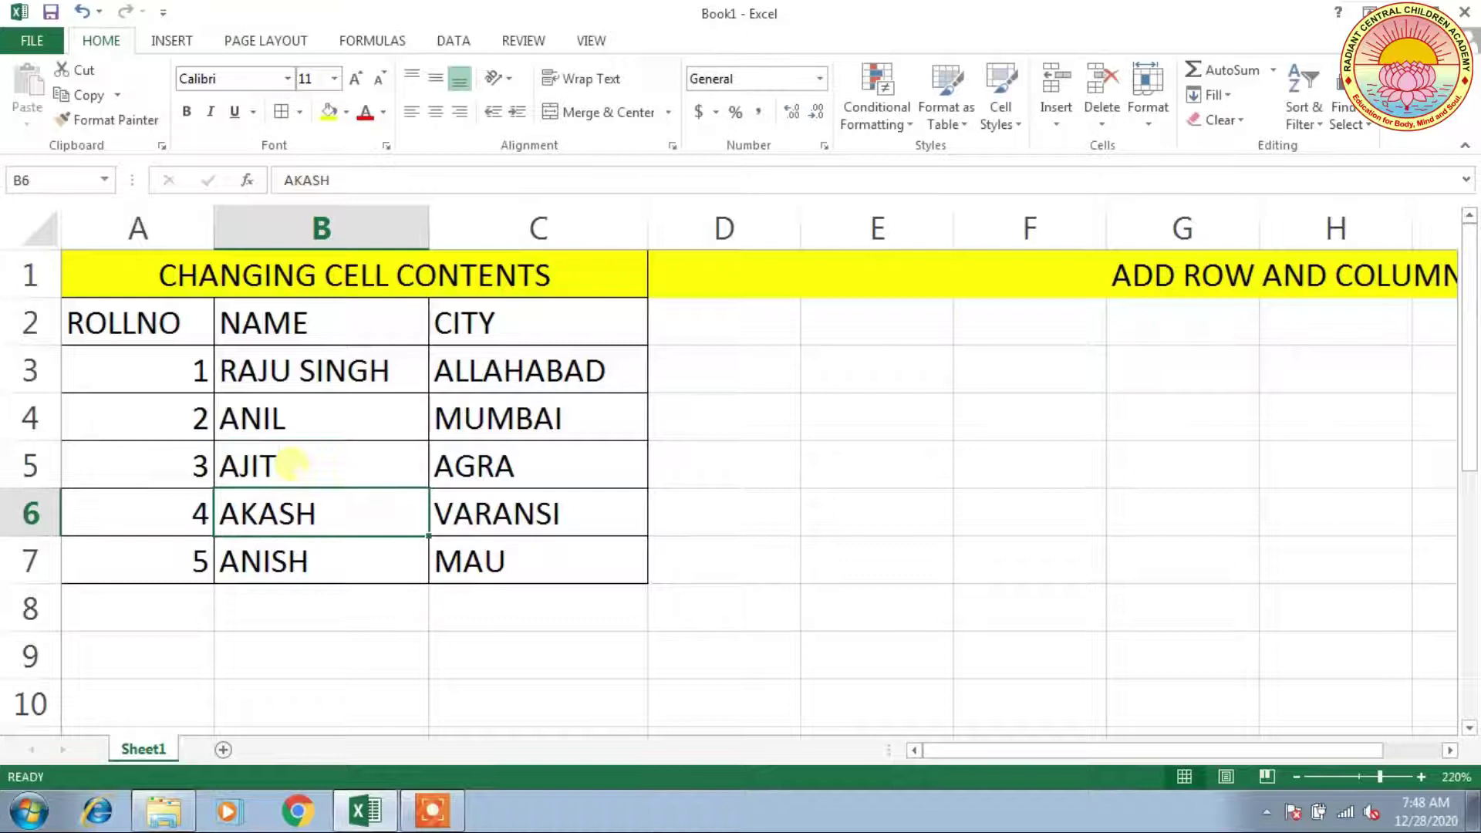
{"action": "left_click", "coordinate": [292, 464]}
{"action": "key", "text": "Return"}
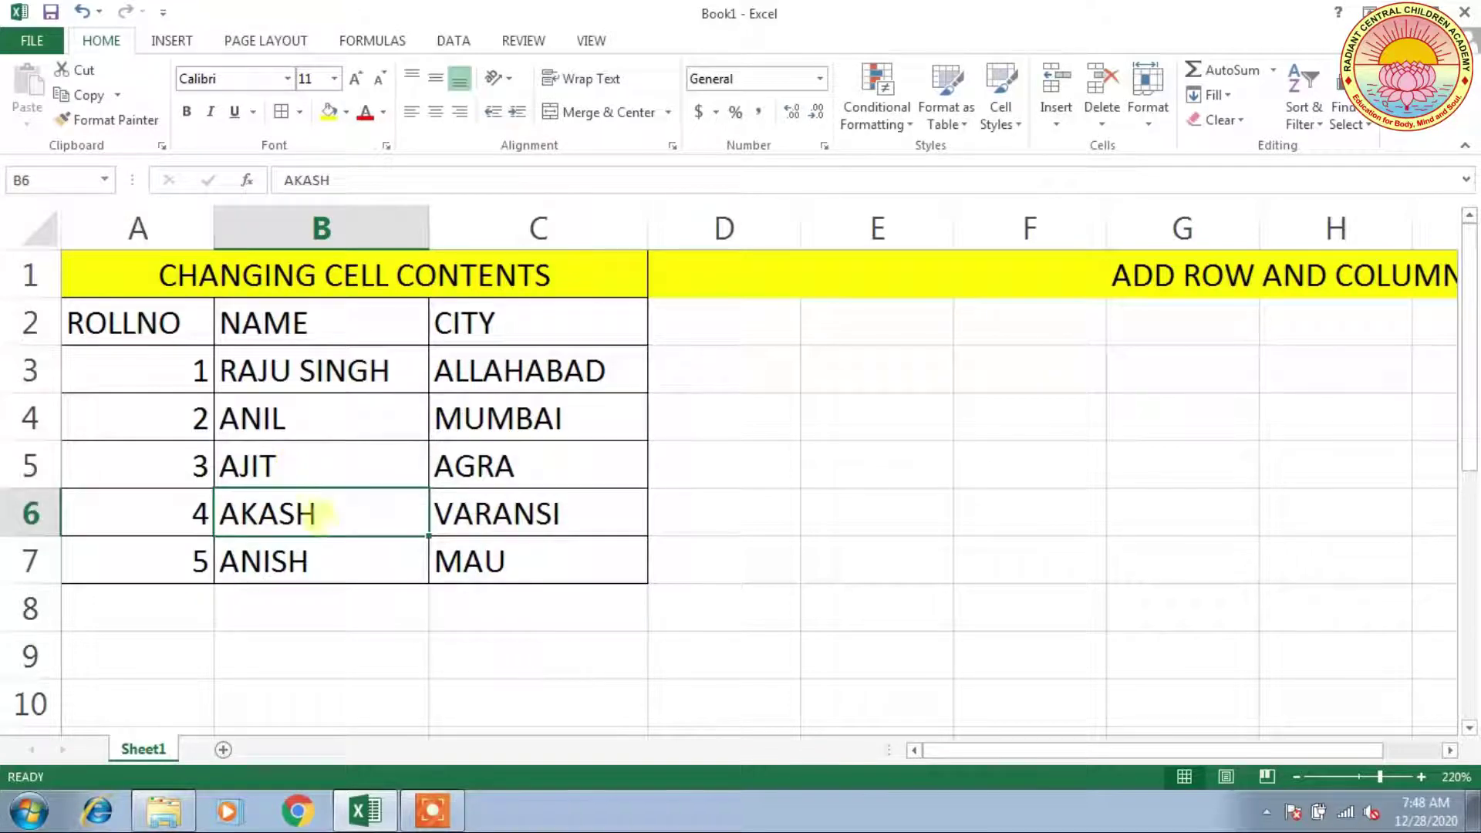
Add a surname to the student's name in cell B6.
{"action": "double_click", "coordinate": [322, 521]}
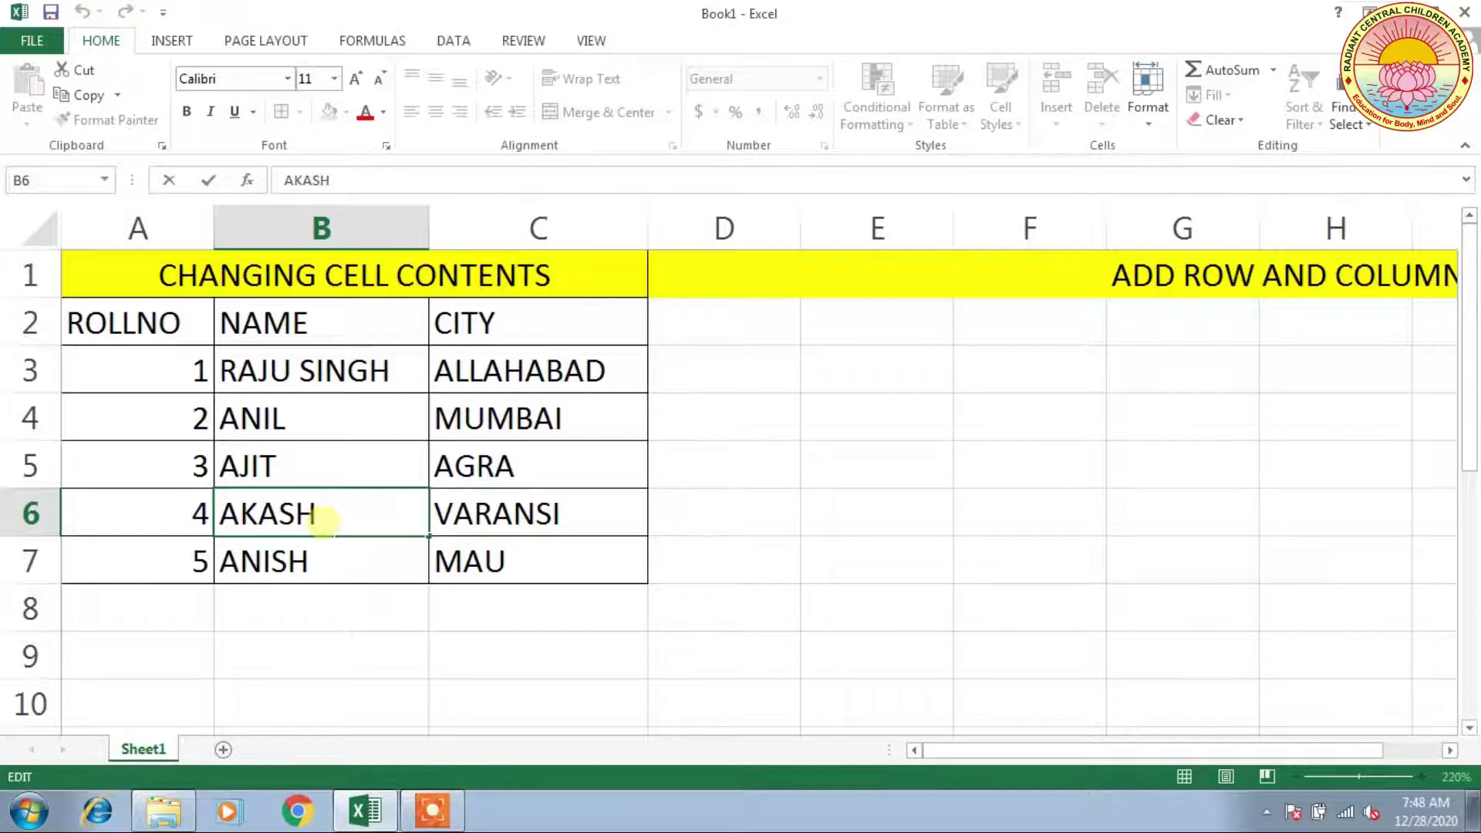
{"action": "key", "text": "Return"}
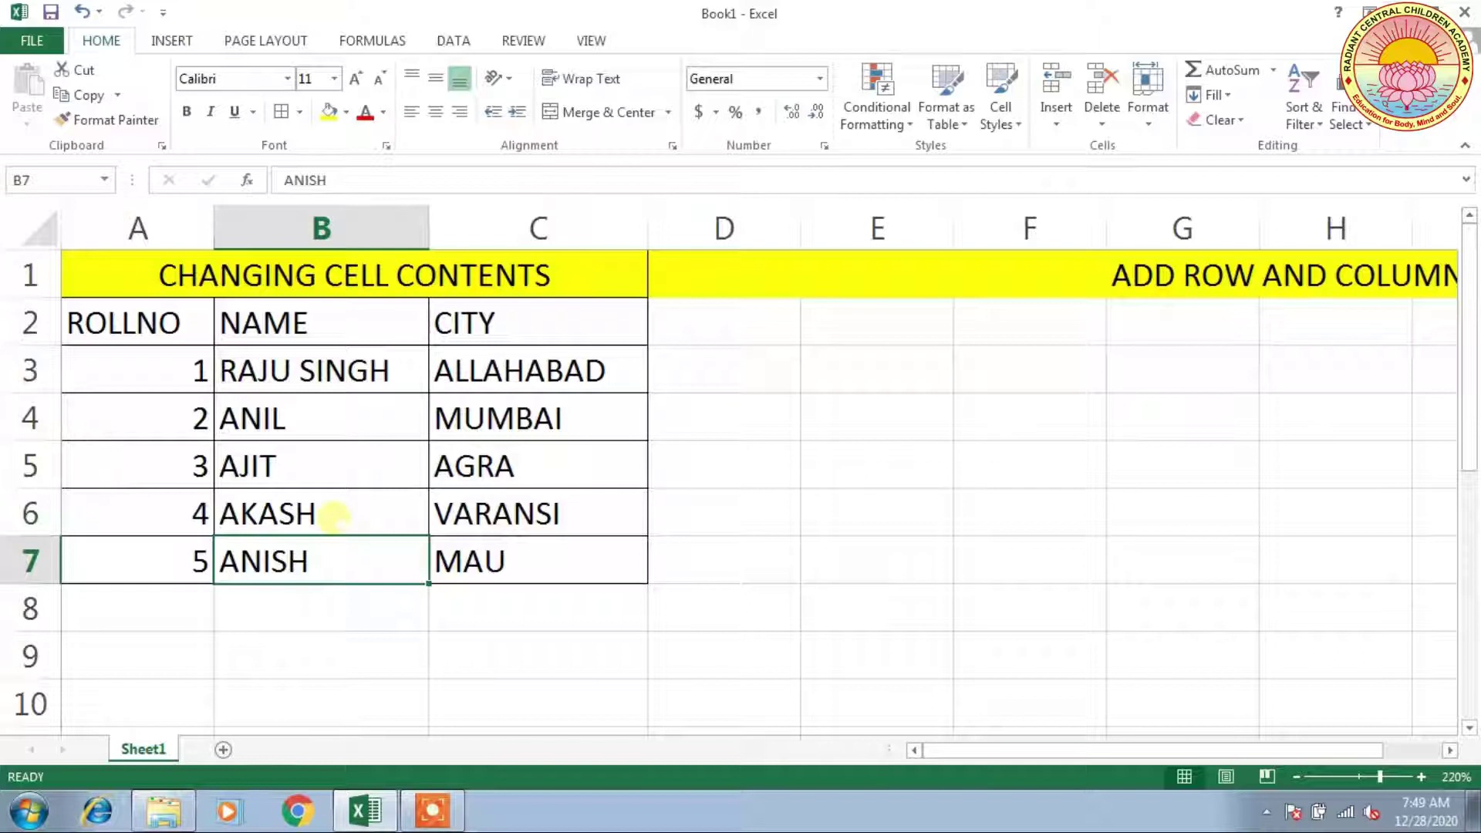
{"action": "double_click", "coordinate": [333, 516]}
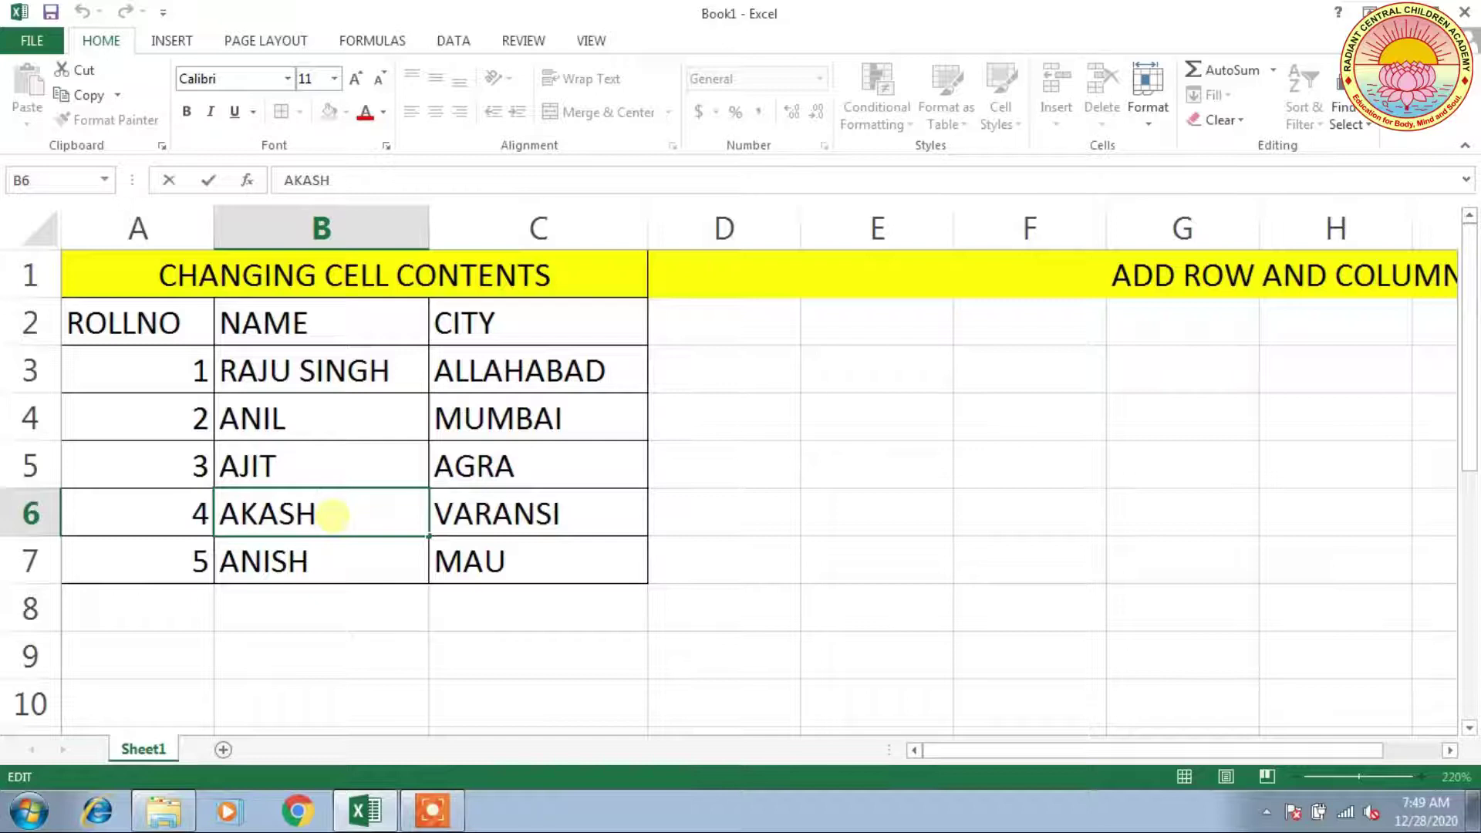
{"action": "type", "text": "PAL"}
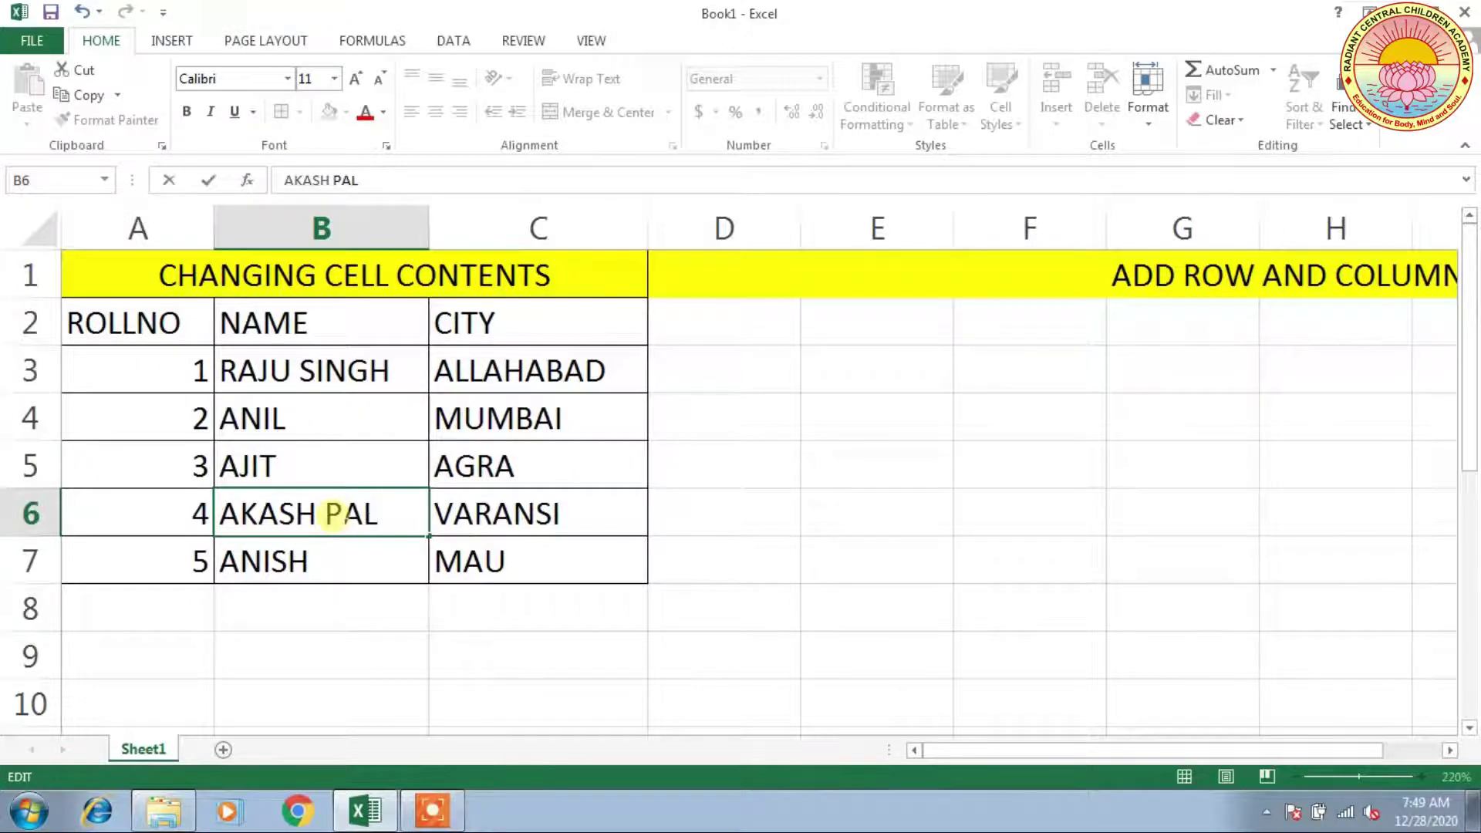
{"action": "key", "text": "Return"}
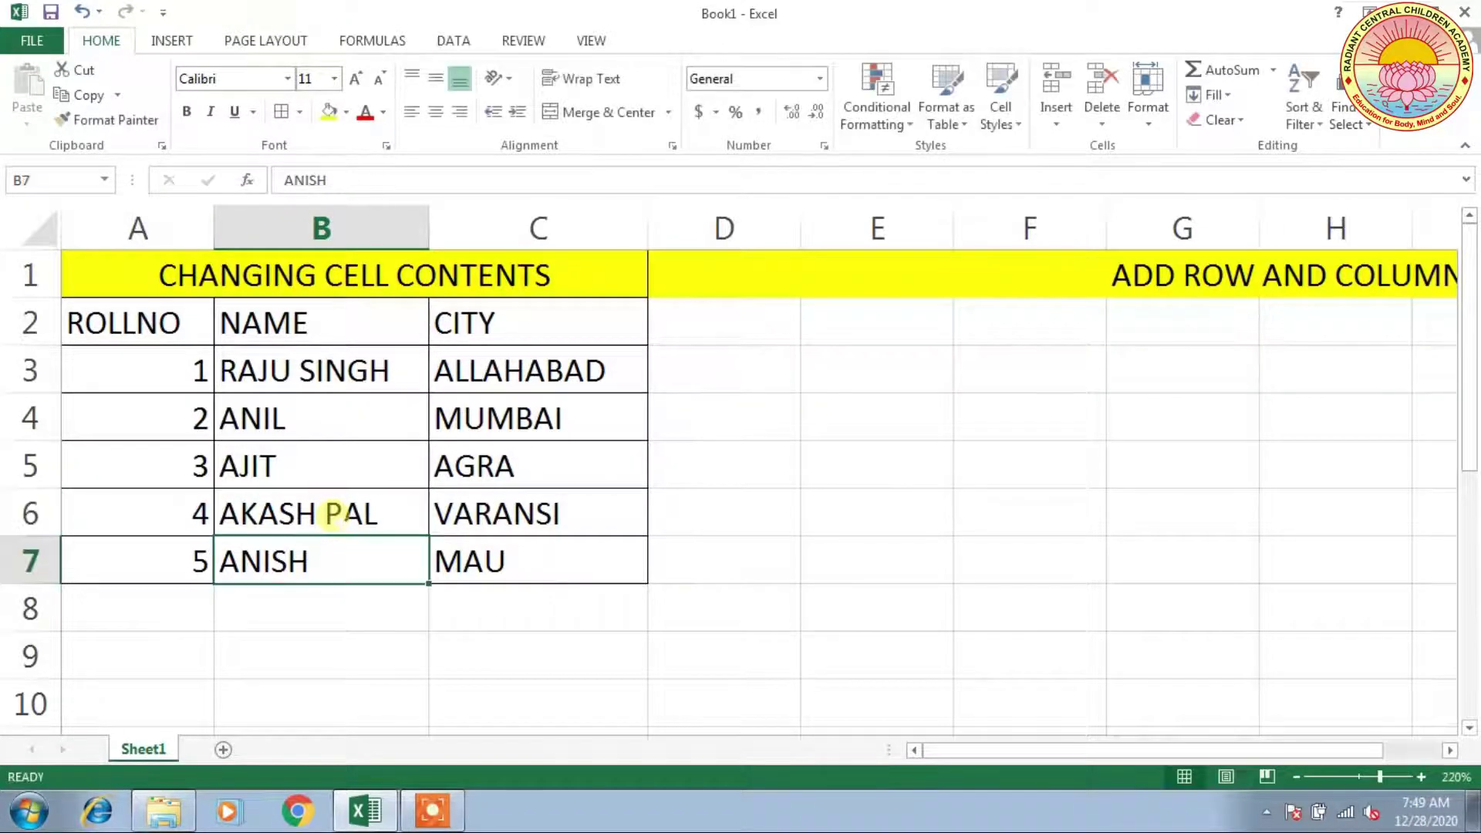
{"action": "key", "text": "Up"}
{"action": "key", "text": "Down"}
{"action": "key", "text": "Down"}
{"action": "key", "text": "Up"}
{"action": "key", "text": "Up"}
{"action": "key", "text": "Up"}
{"action": "key", "text": "Up"}
{"action": "key", "text": "Up"}
{"action": "key", "text": "Up"}
{"action": "key", "text": "Up"}
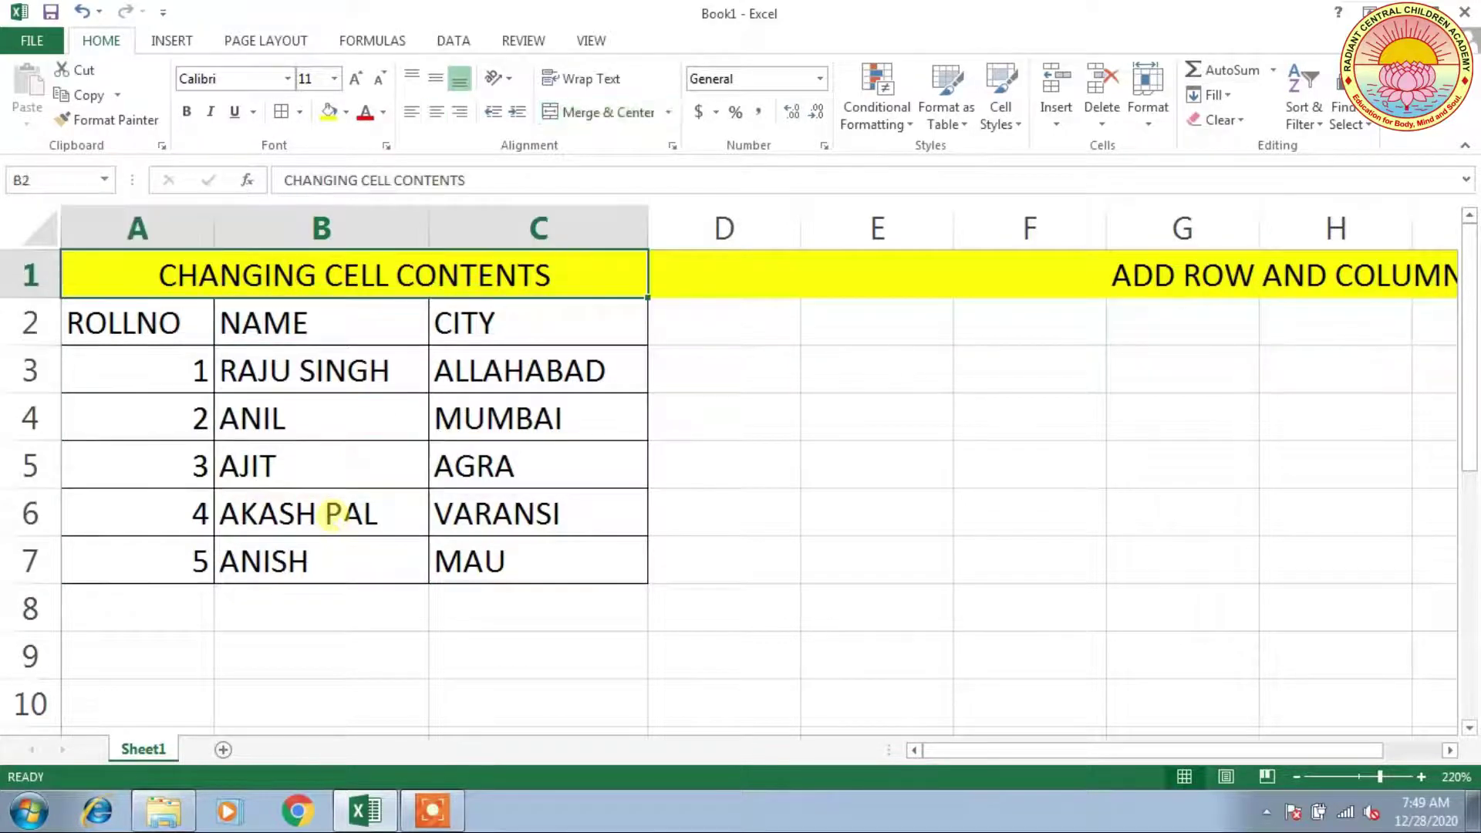
Widen column B slightly more and select the CITY heading in C2.
{"action": "key", "text": "Down"}
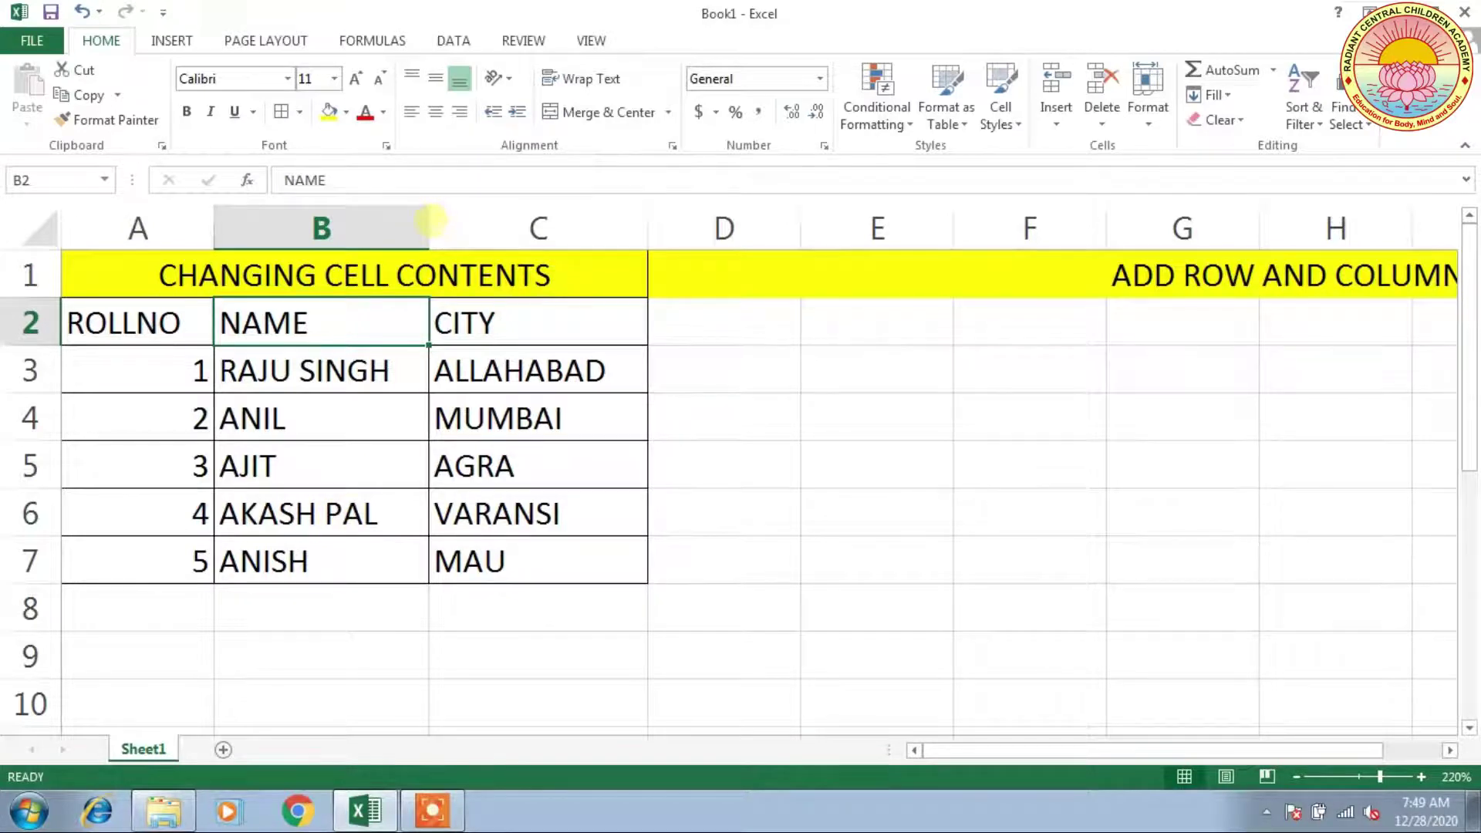
{"action": "mouse_move", "coordinate": [429, 221]}
{"action": "left_mouse_down"}
{"action": "mouse_move", "coordinate": [467, 224]}
{"action": "mouse_move", "coordinate": [439, 223]}
{"action": "left_mouse_up"}
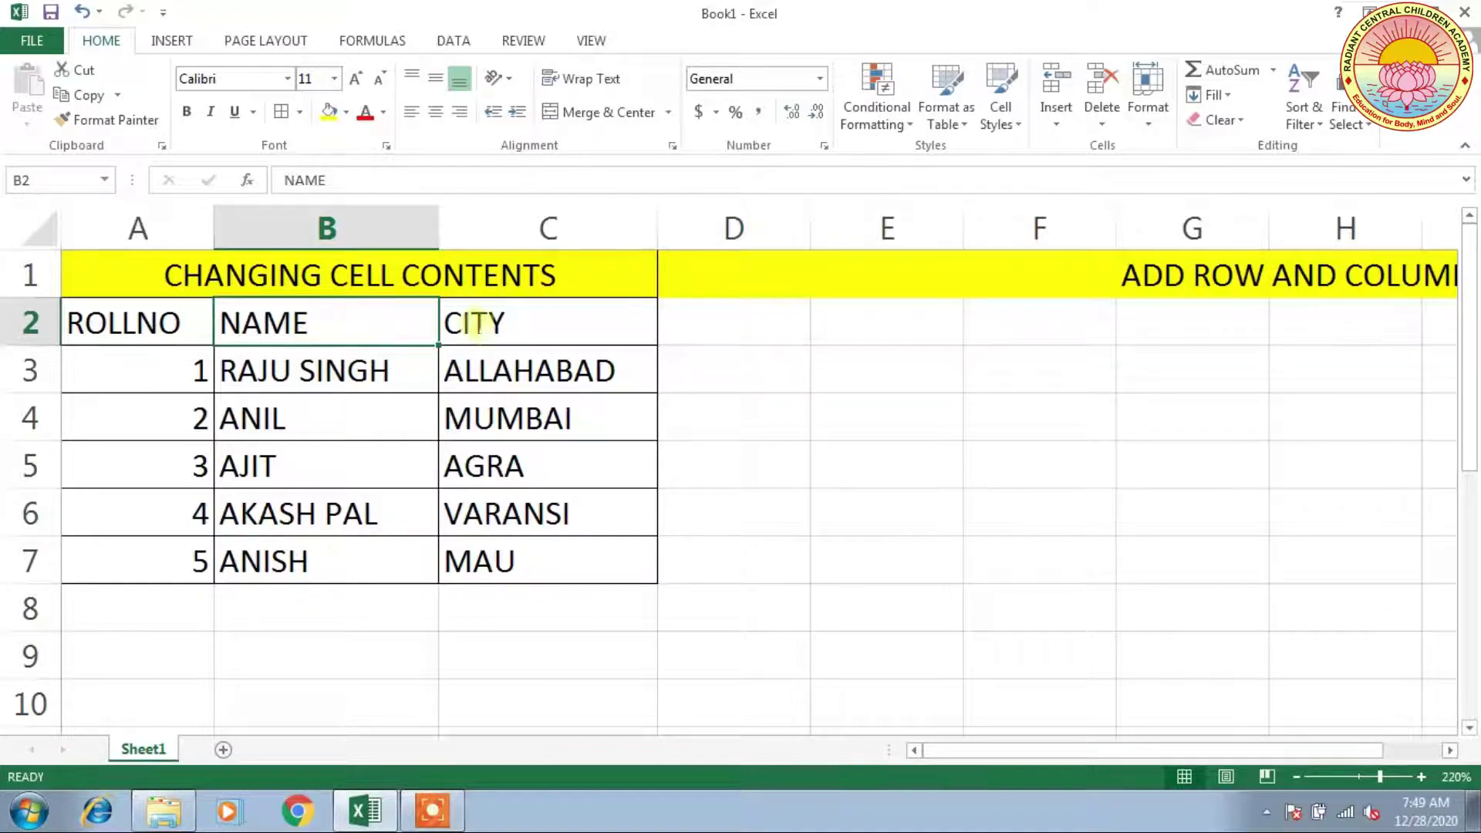
{"action": "left_click", "coordinate": [481, 327]}
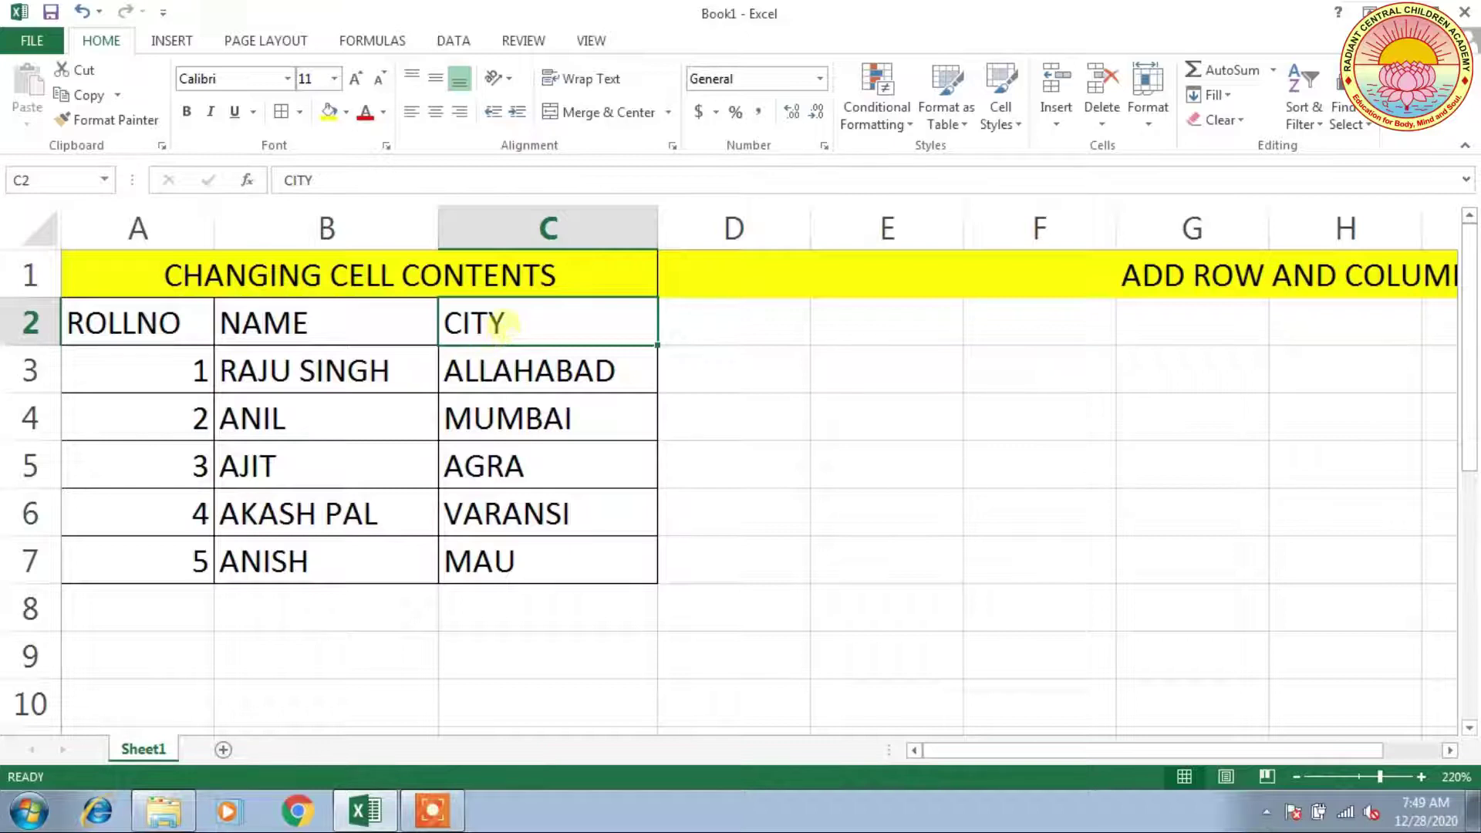
Insert an entire new column at C2, before CITY.
{"action": "right_click", "coordinate": [505, 325]}
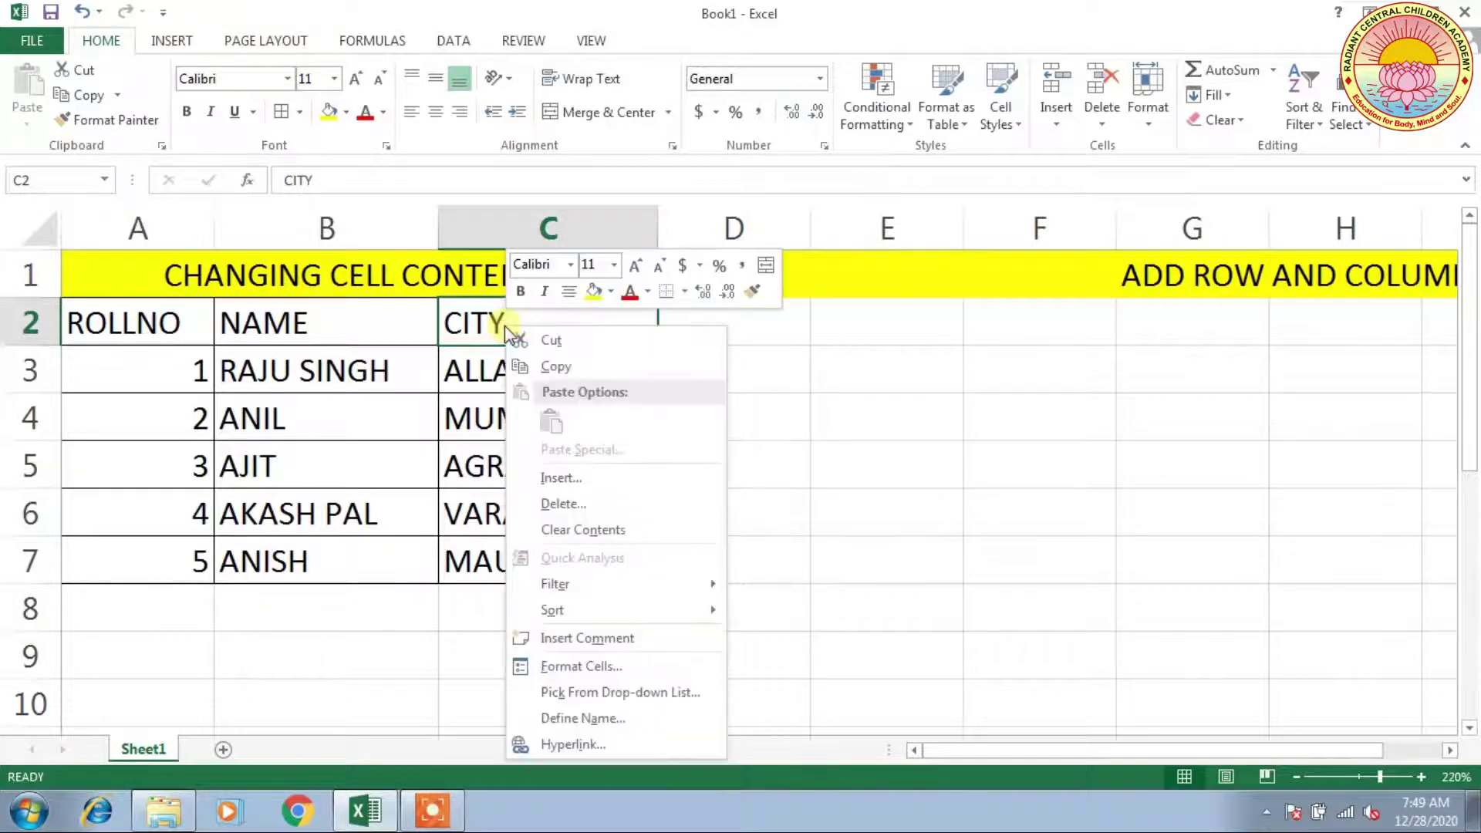
{"action": "left_click", "coordinate": [573, 477]}
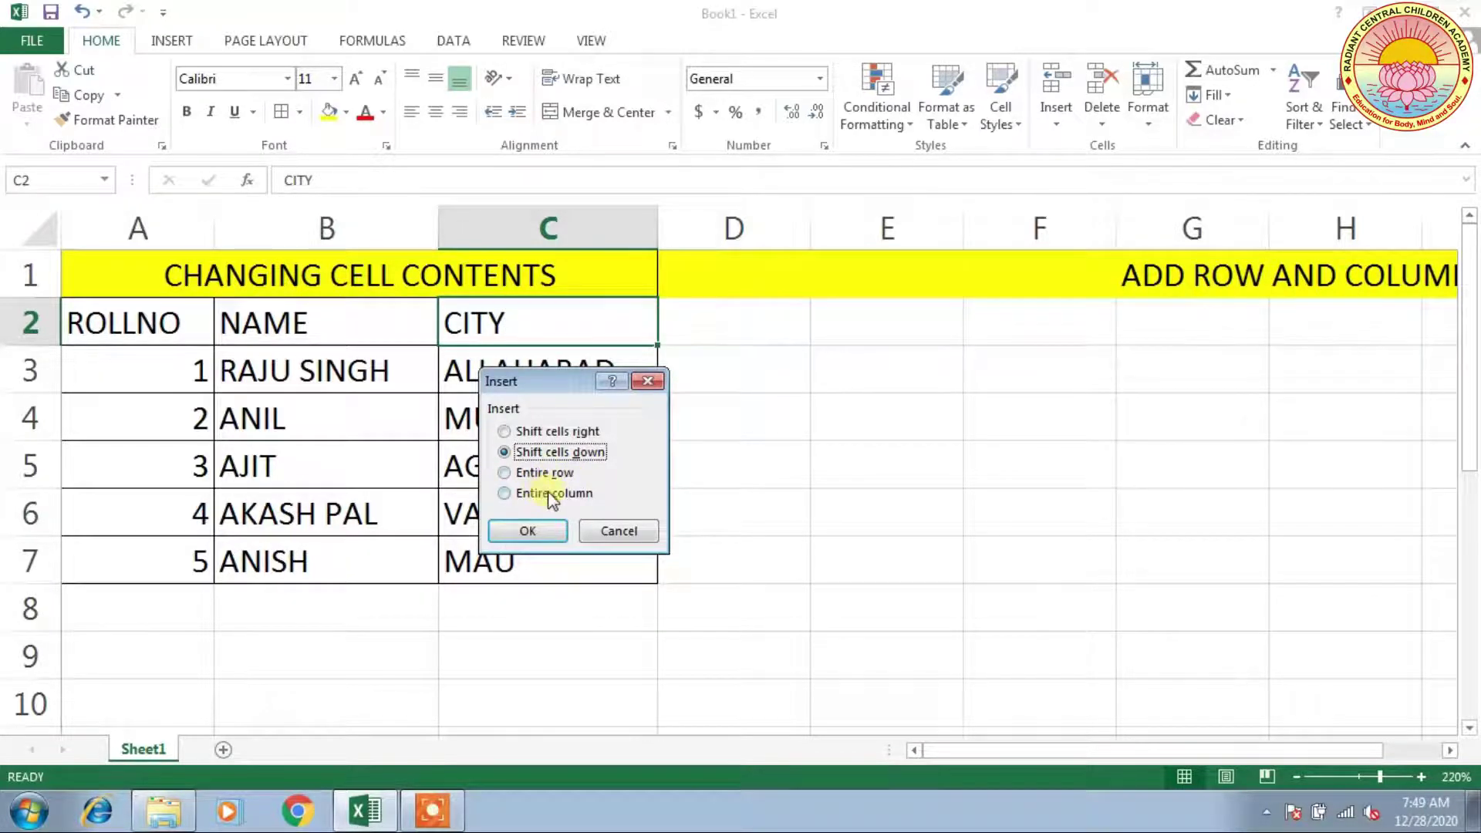
{"action": "left_click", "coordinate": [541, 492]}
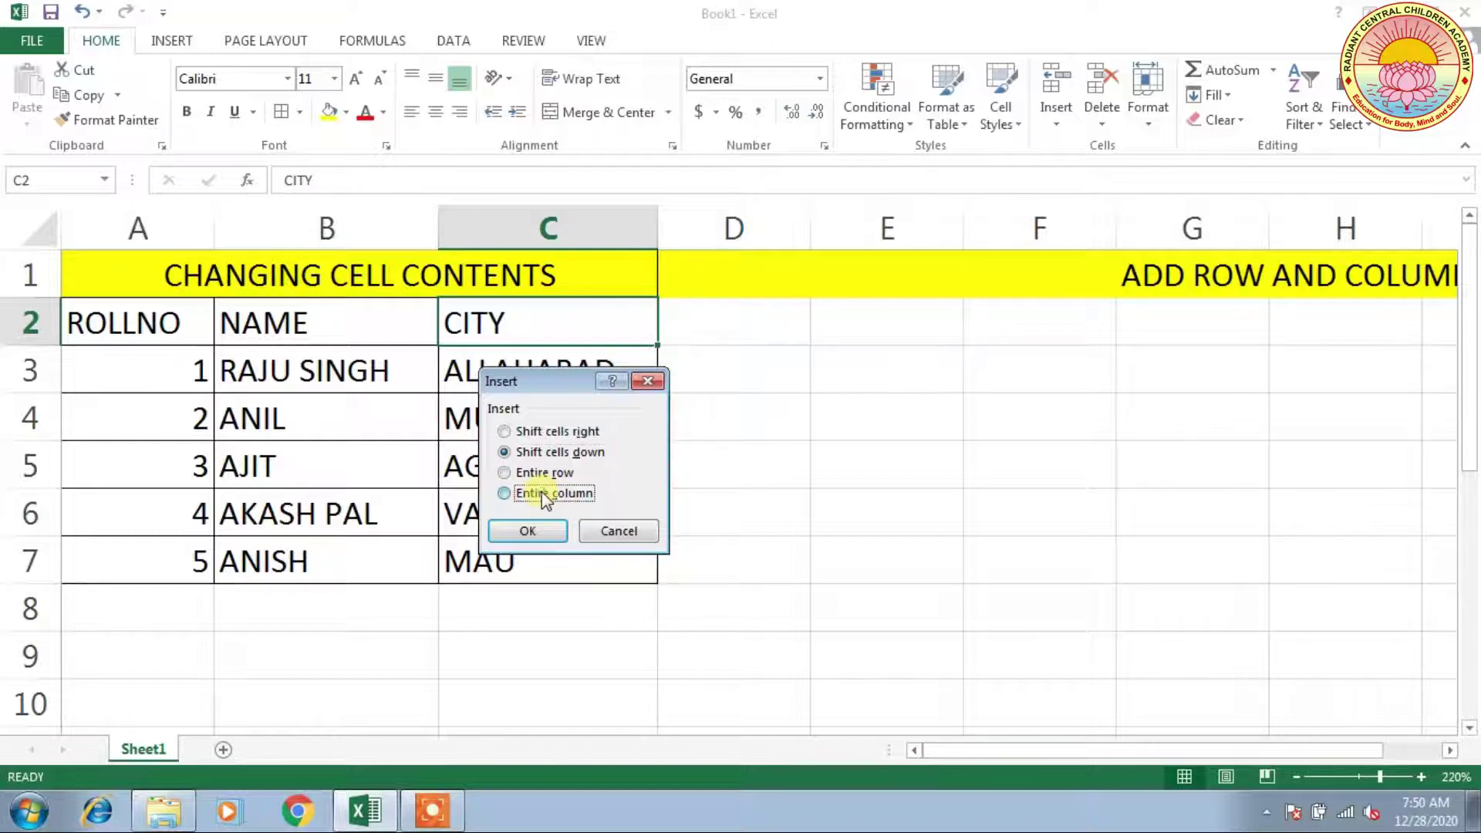
{"action": "left_click", "coordinate": [529, 529]}
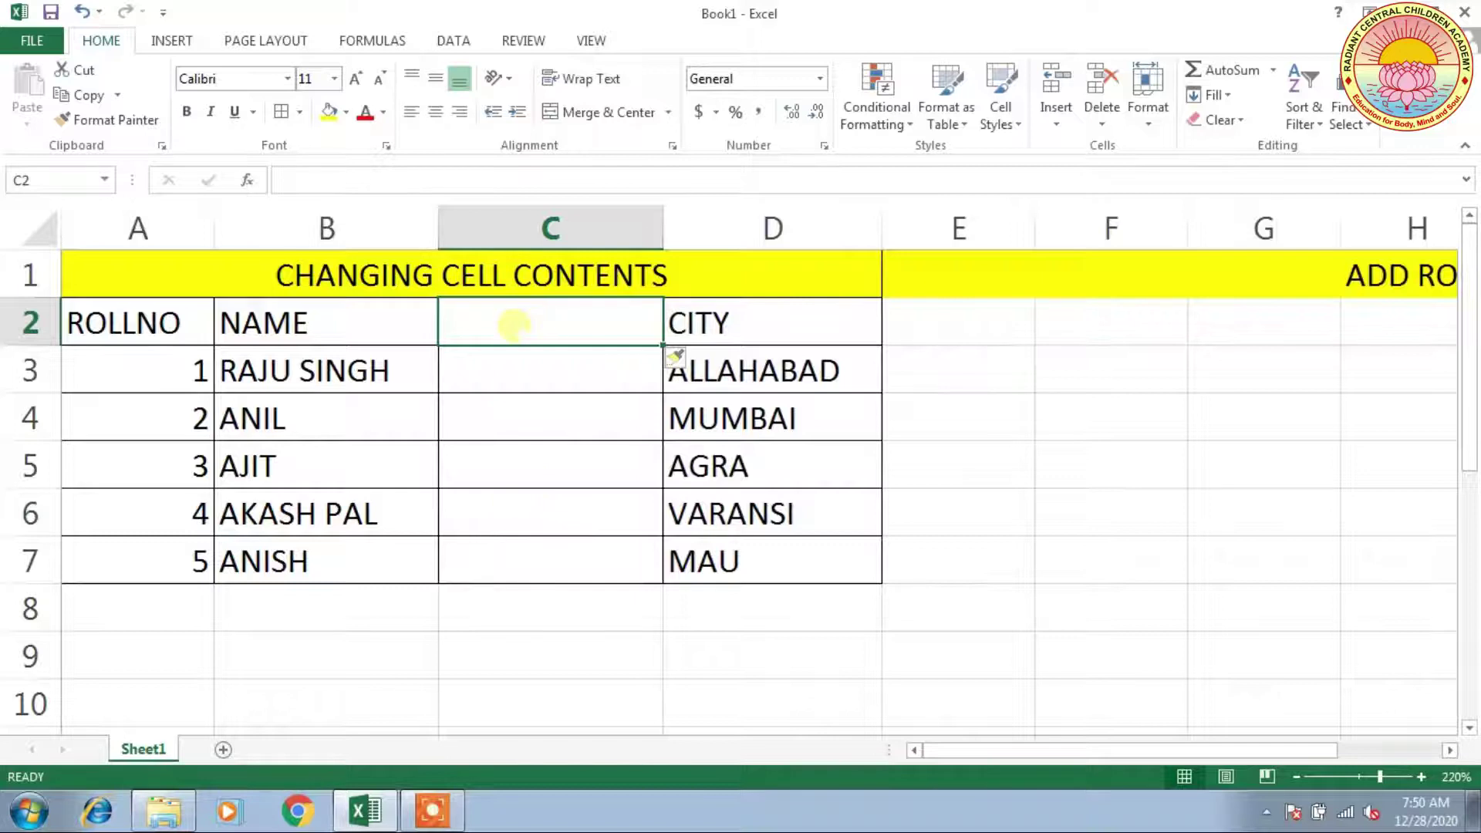
Title the new column C 'FATHER'S NAME' and widen it to fit the header.
{"action": "left_click", "coordinate": [514, 324]}
{"action": "type", "text": "N"}
{"action": "key", "text": "BackSpace"}
{"action": "type", "text": "FATHER'S NAME"}
{"action": "left_click", "coordinate": [710, 367]}
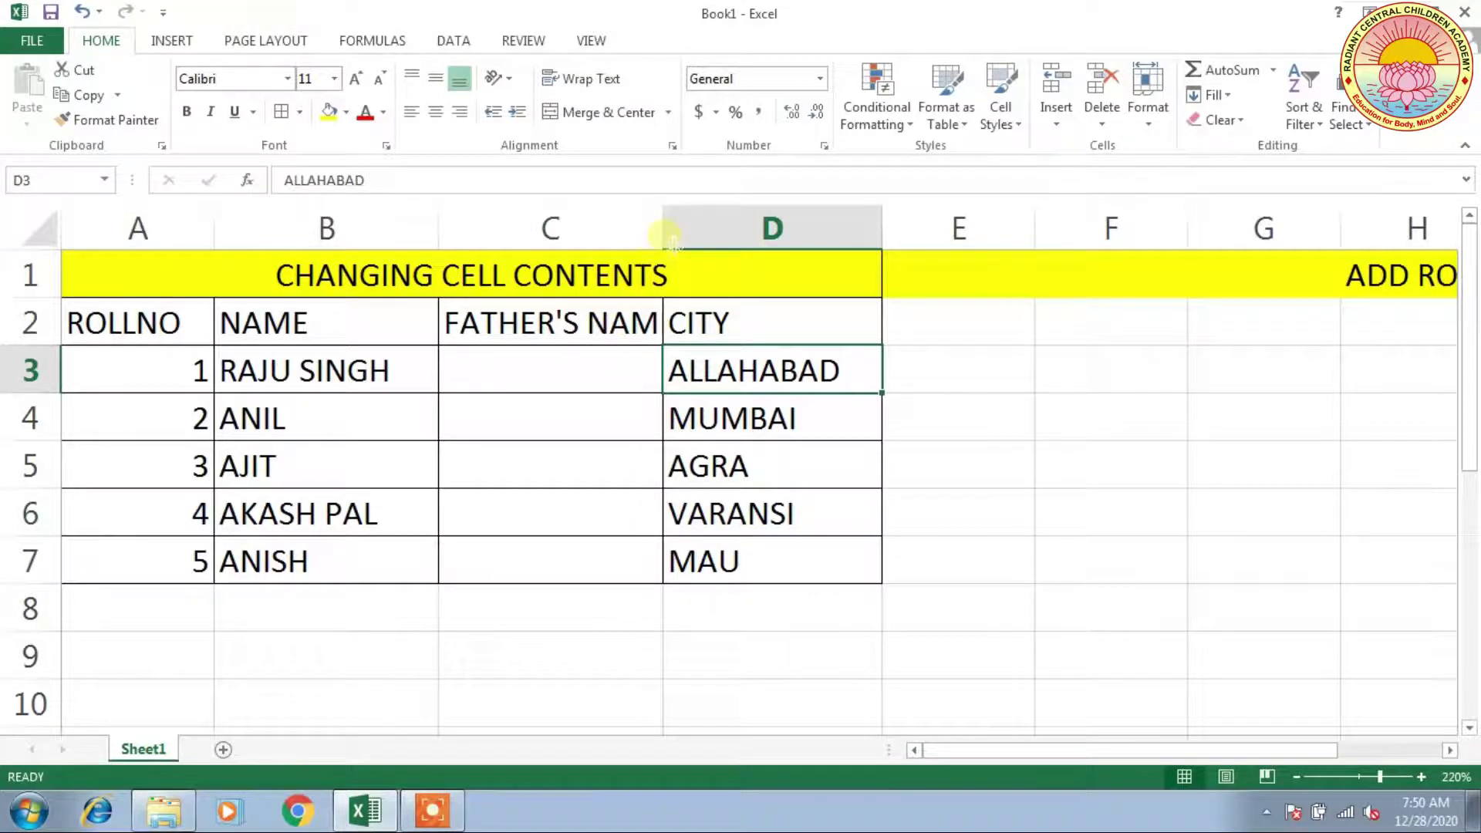
{"action": "left_click_drag", "start_coordinate": [667, 236], "coordinate": [705, 236]}
{"action": "left_click", "coordinate": [607, 375]}
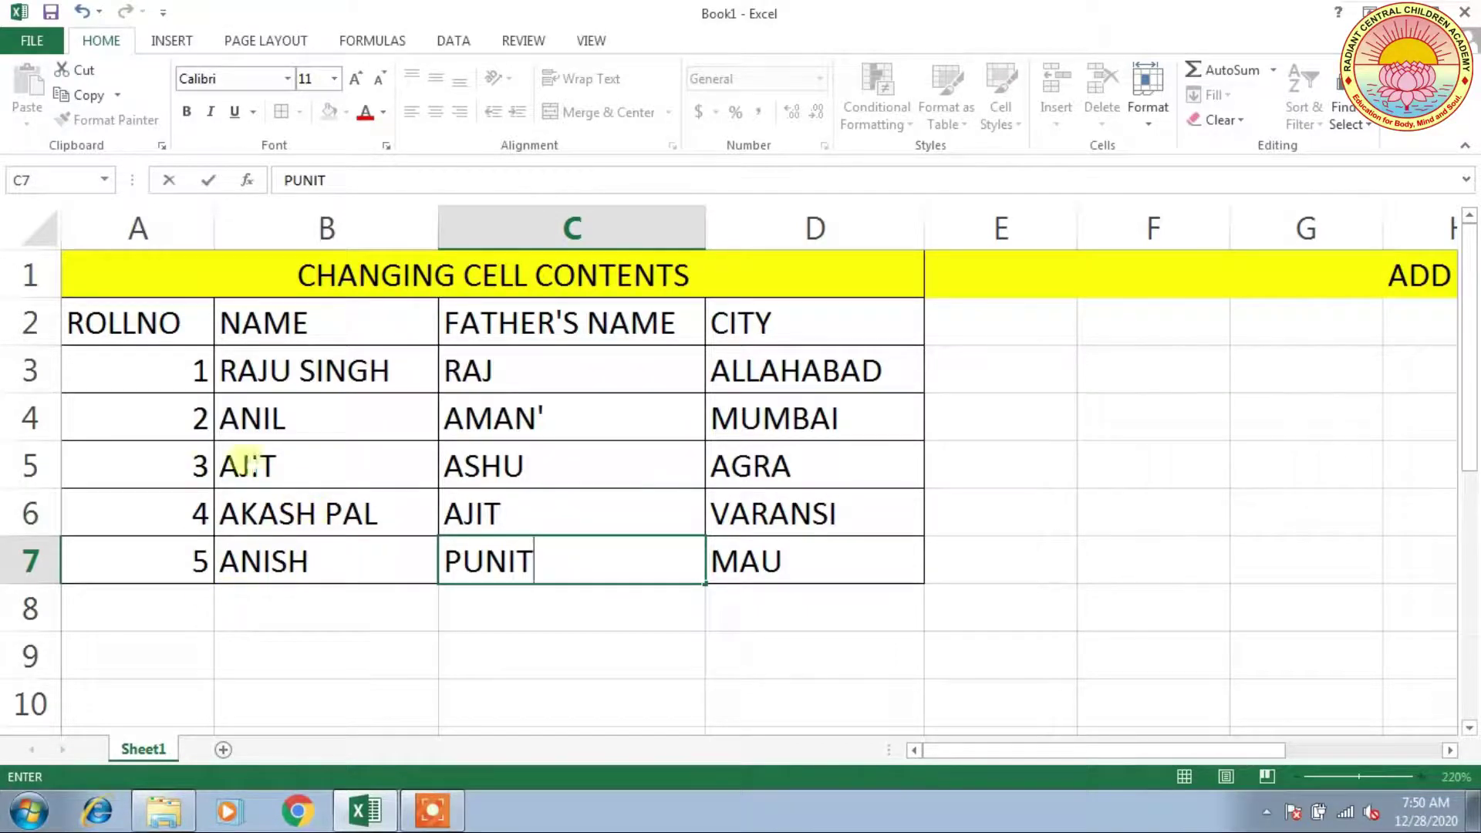
Insert an entire new row 4 below the first student.
{"action": "left_click", "coordinate": [167, 417]}
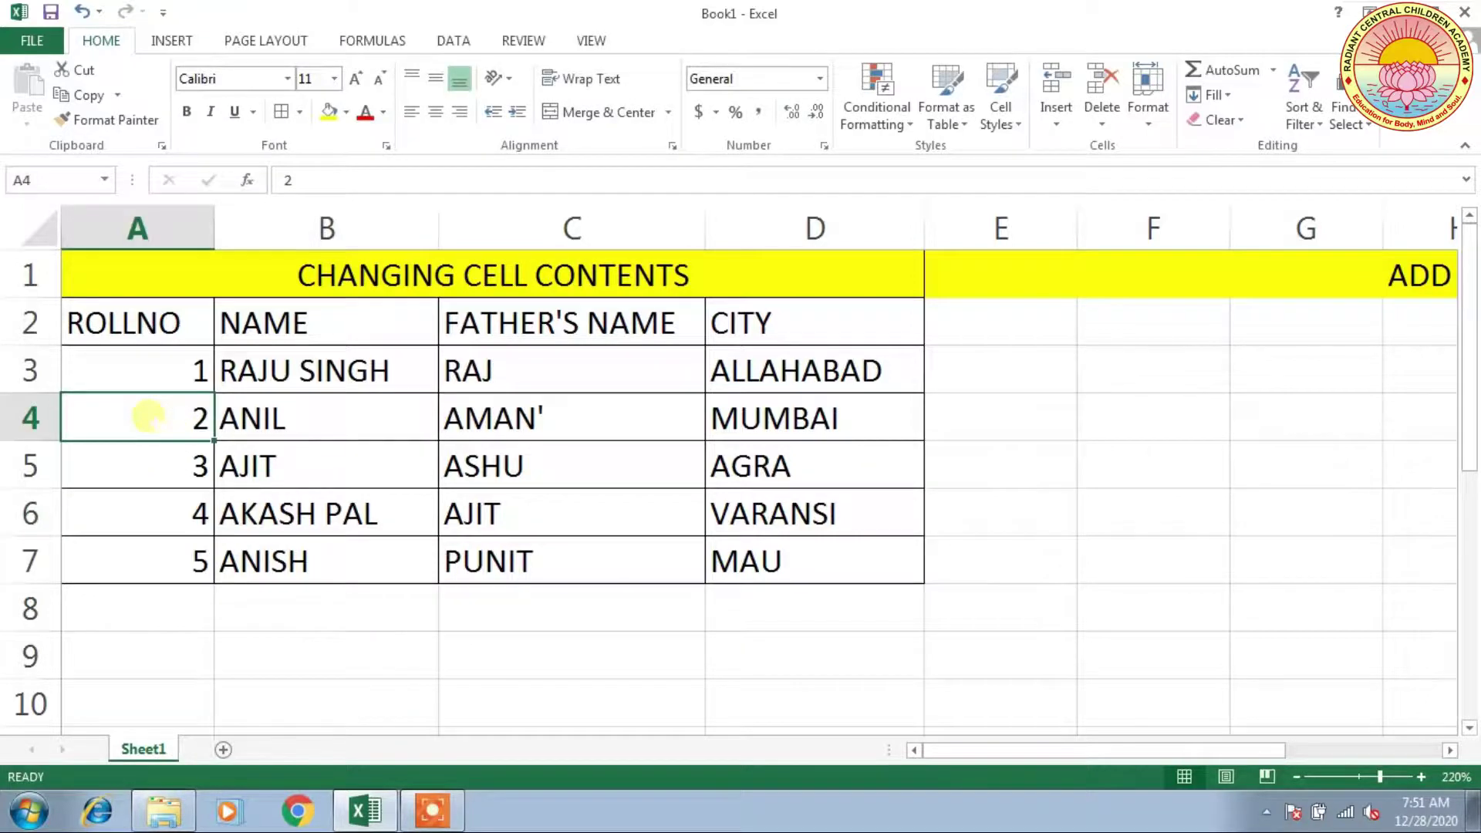
{"action": "right_click", "coordinate": [148, 417]}
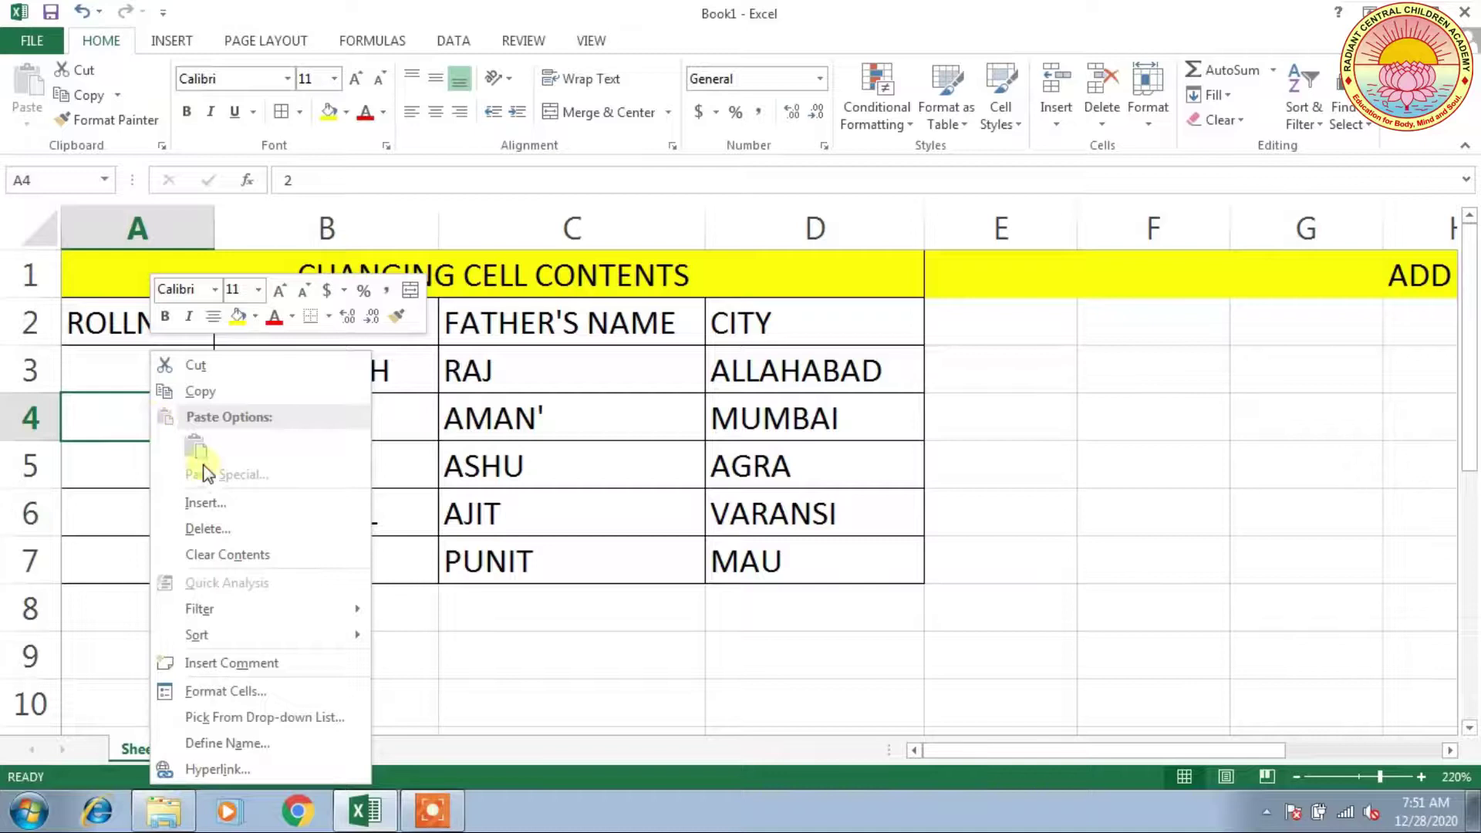
{"action": "left_click", "coordinate": [235, 503]}
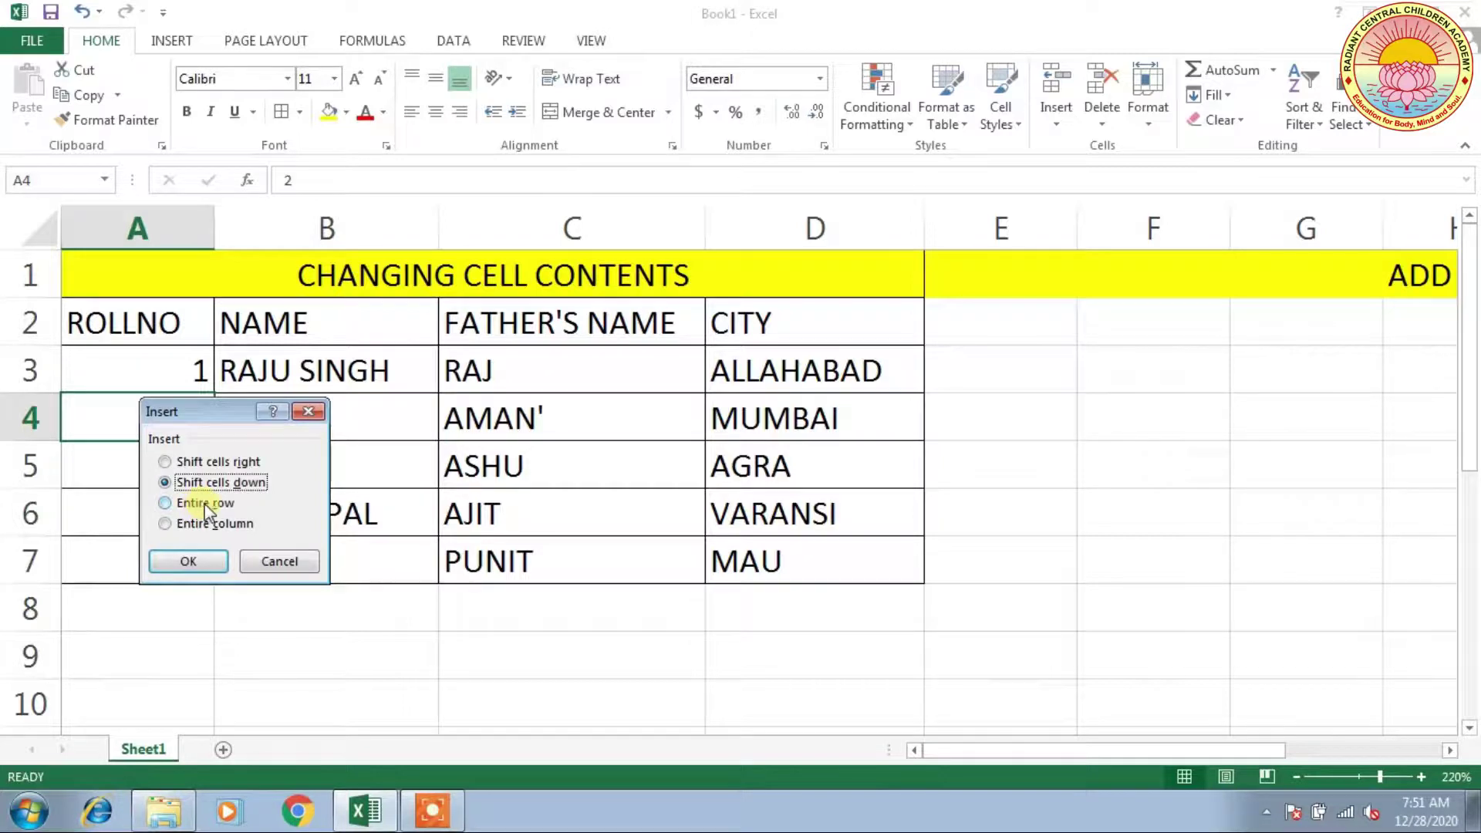
{"action": "left_click", "coordinate": [202, 503]}
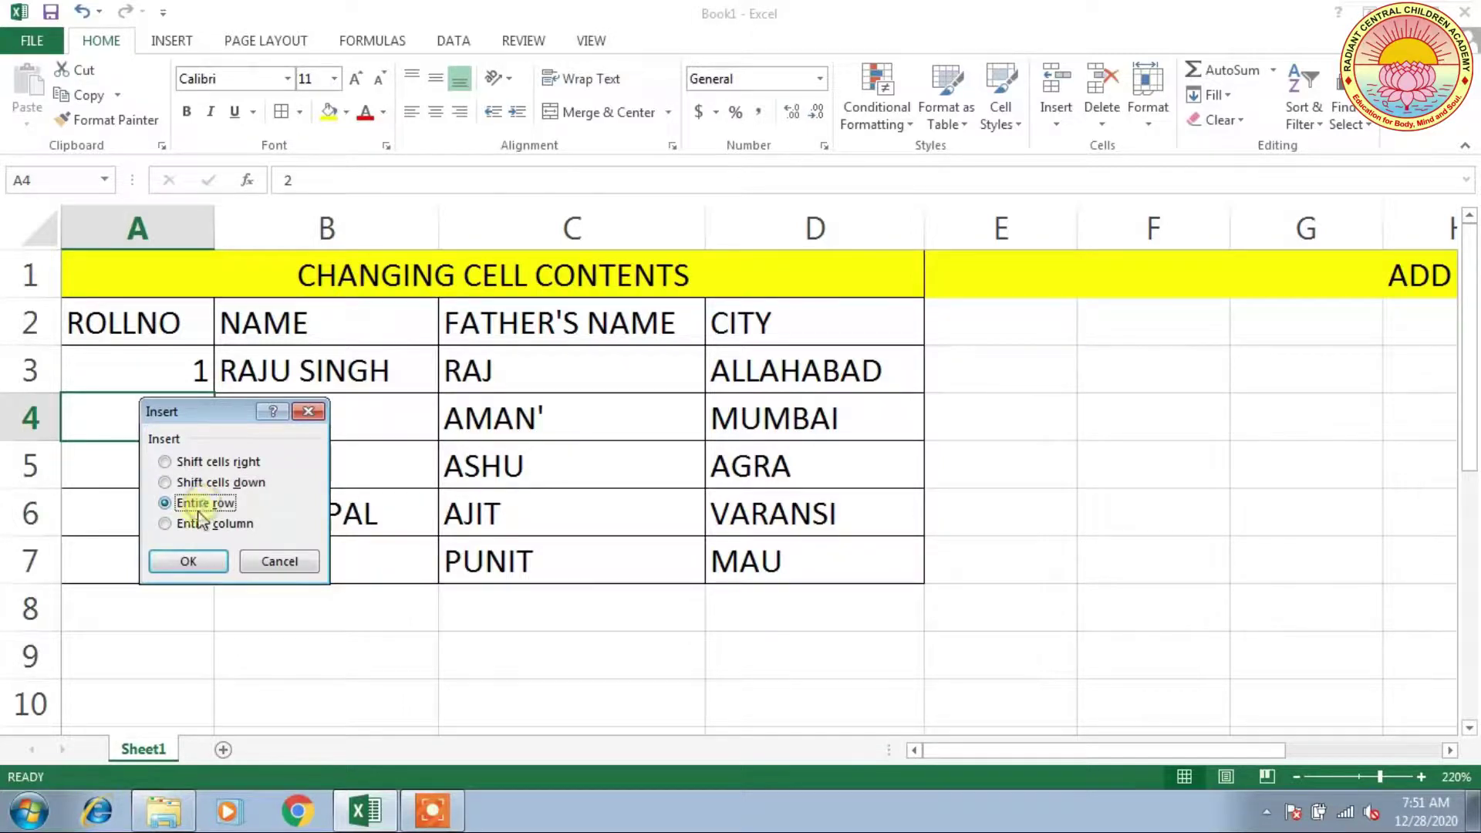
{"action": "left_click", "coordinate": [189, 561]}
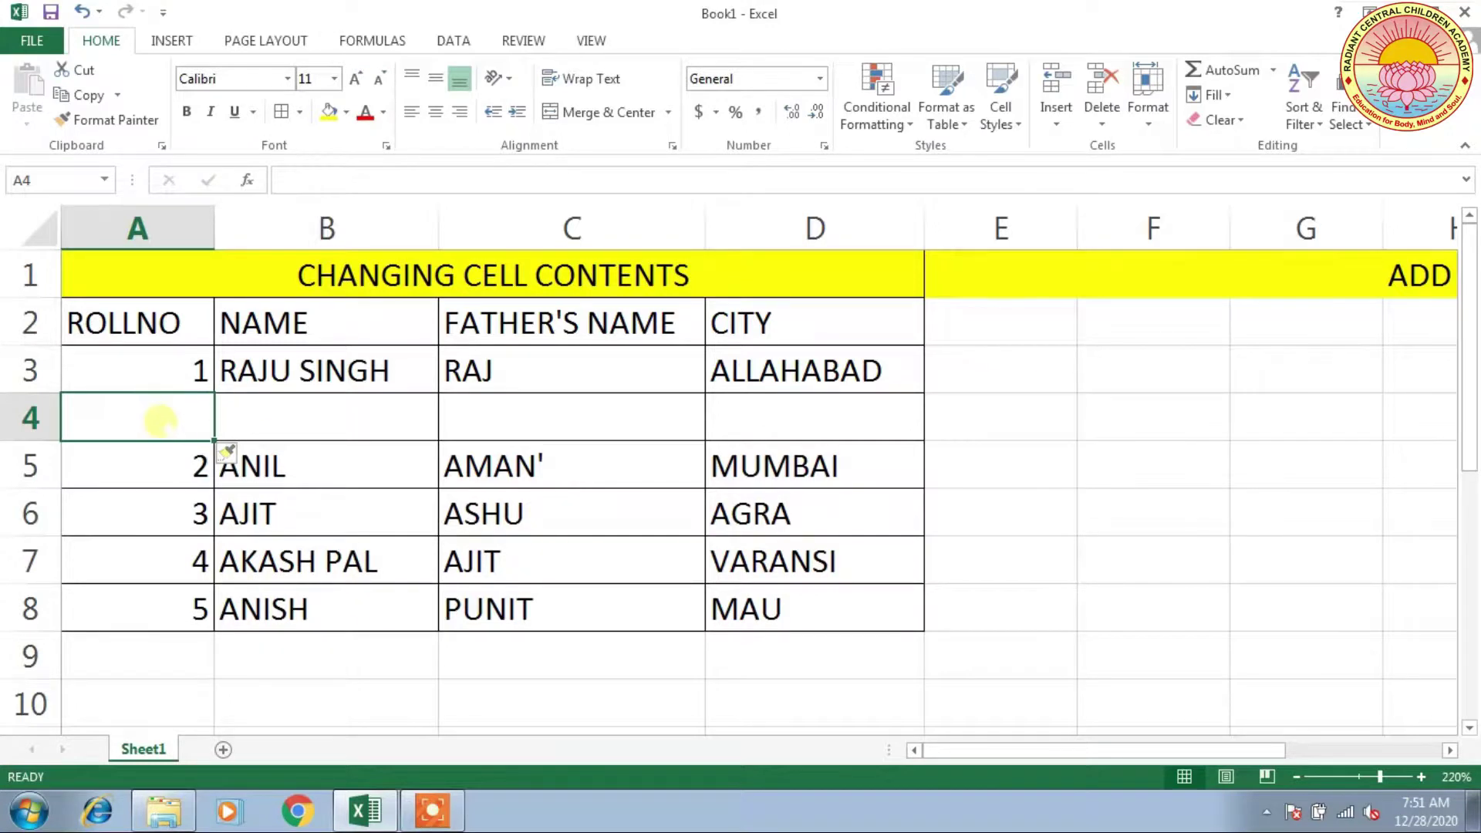
Fill row 4 with roll number 6, a student name, a father's name and city LALD.
{"action": "type", "text": "6"}
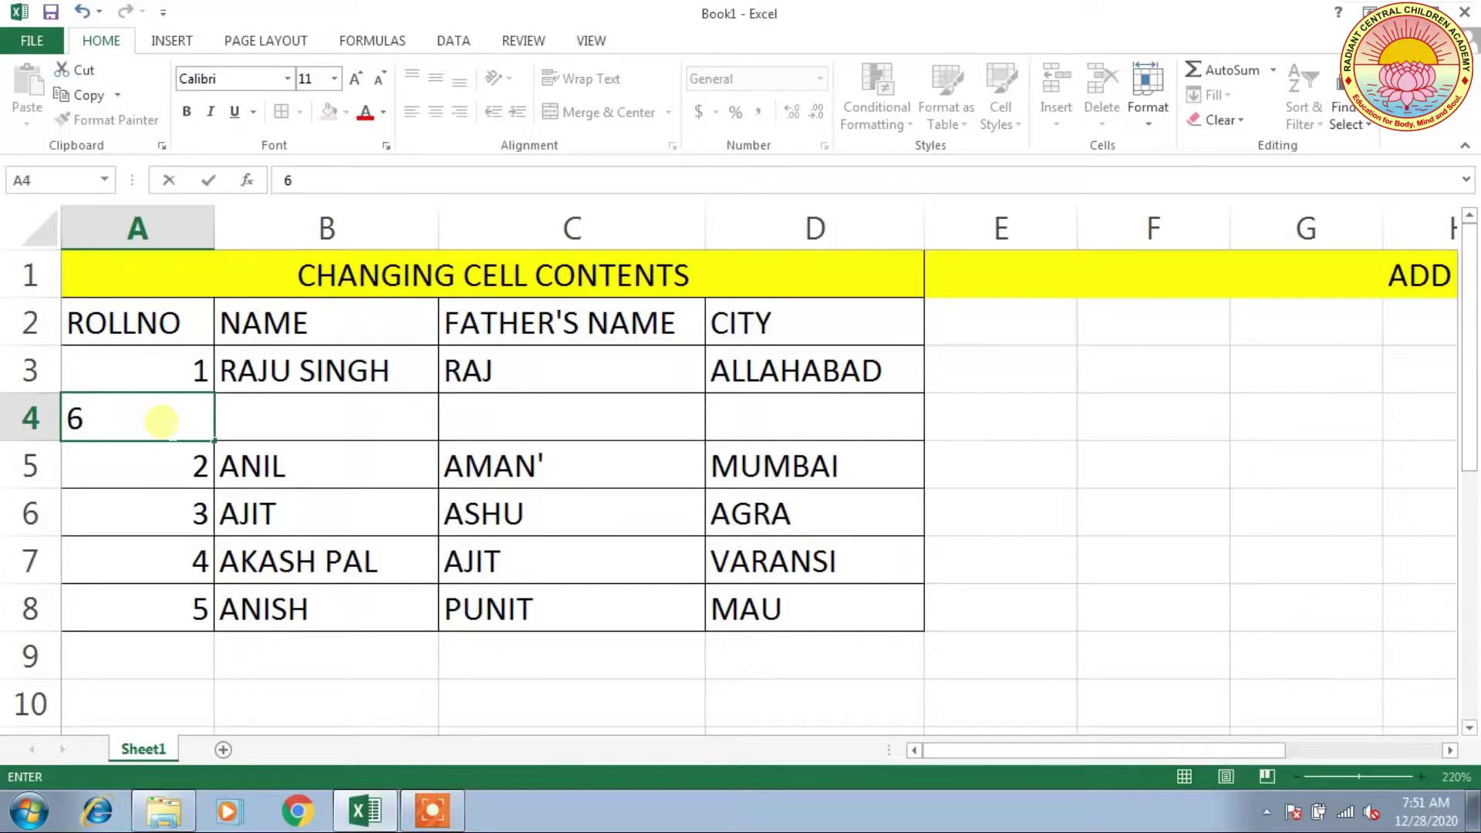
{"action": "key", "text": "Tab"}
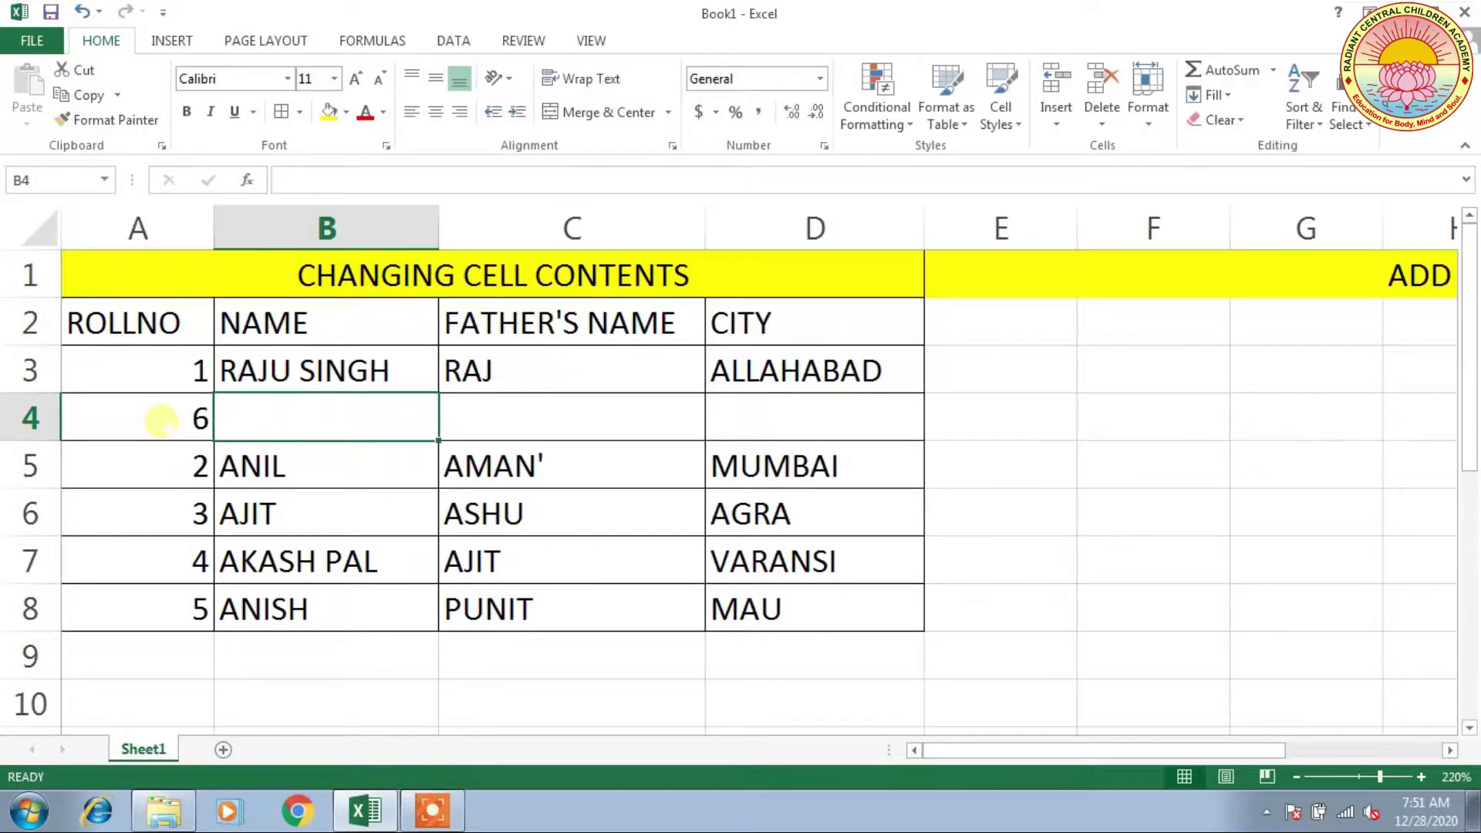
{"action": "type", "text": "TARJAN"}
{"action": "key", "text": "Tab"}
{"action": "type", "text": "TATA"}
{"action": "key", "text": "Tab"}
{"action": "type", "text": "LALD"}
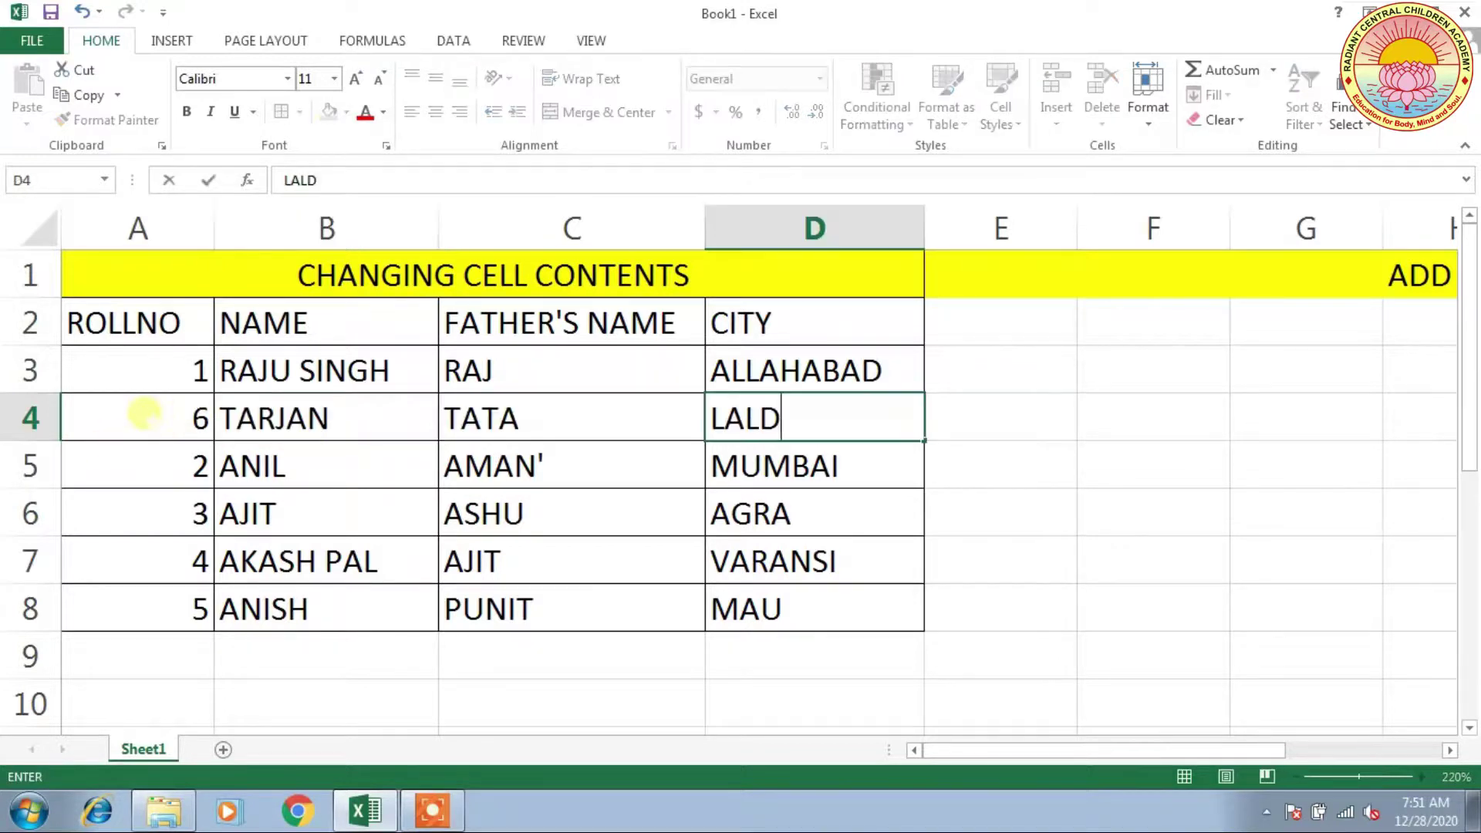
{"action": "left_click", "coordinate": [106, 417]}
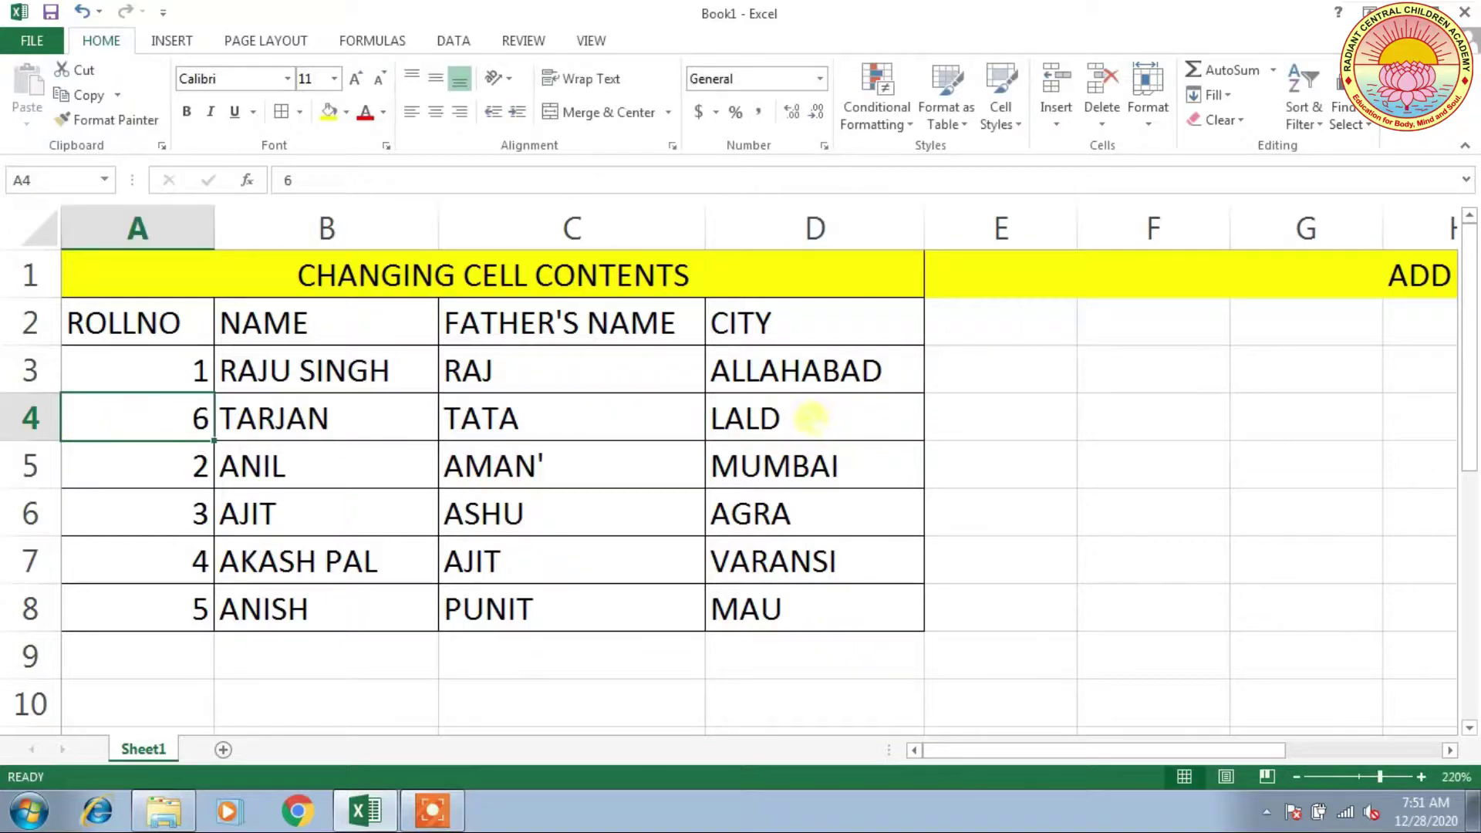
{"action": "left_click", "coordinate": [808, 414]}
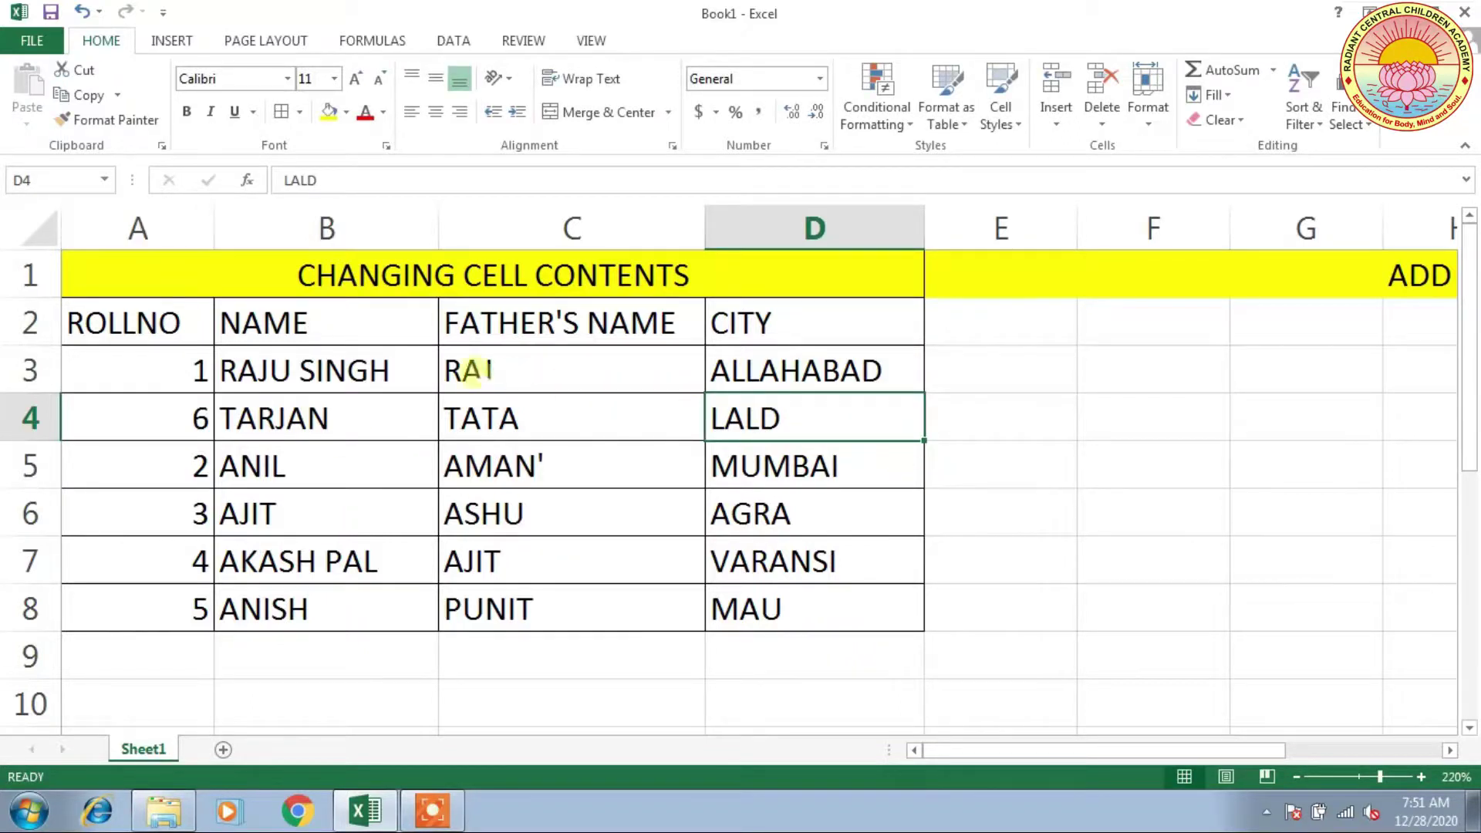
Select all of column A and give it a yellow fill.
{"action": "left_click", "coordinate": [139, 323]}
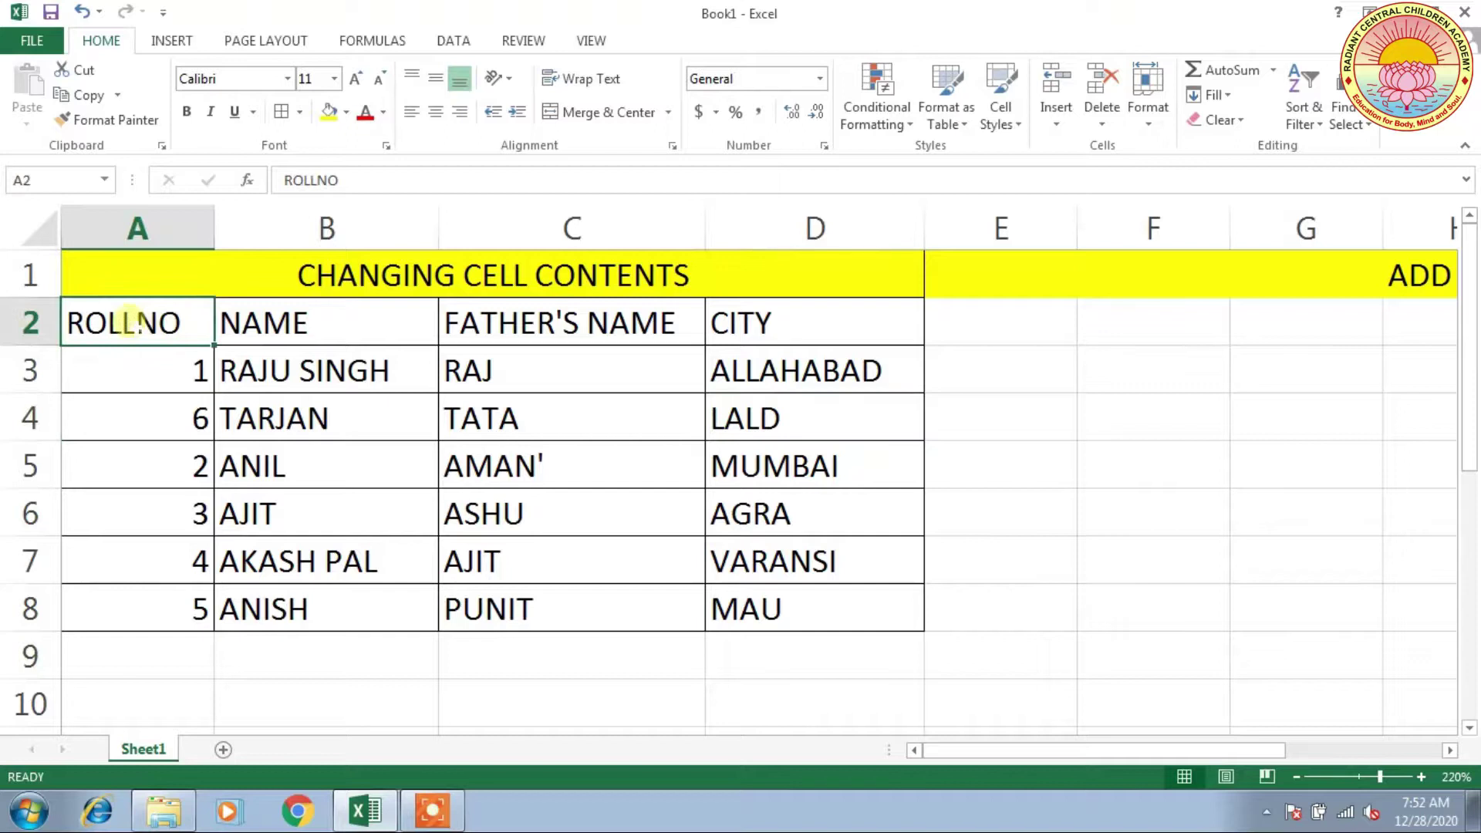
{"action": "left_click", "coordinate": [156, 239]}
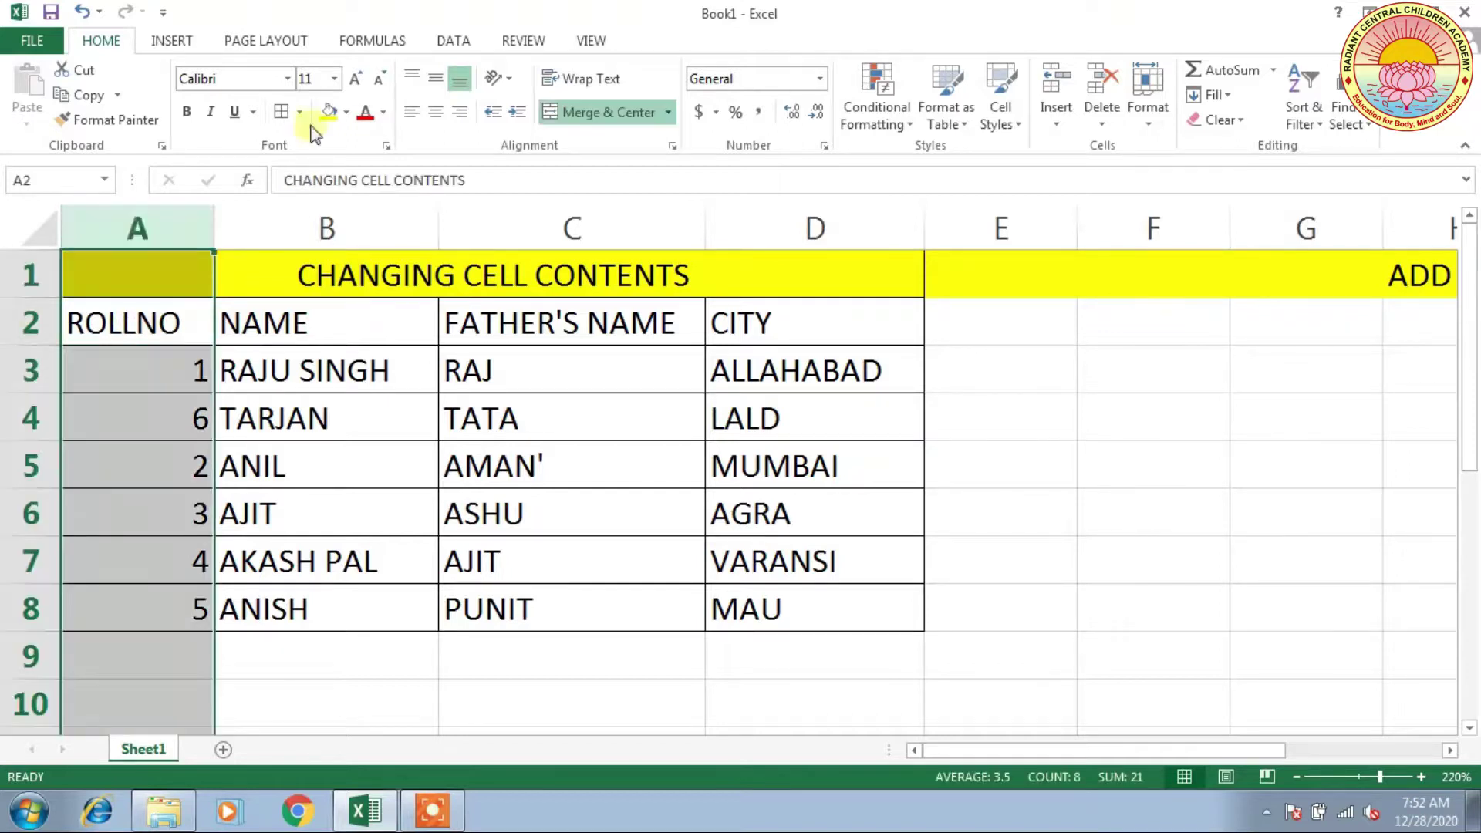
{"action": "left_click", "coordinate": [348, 111]}
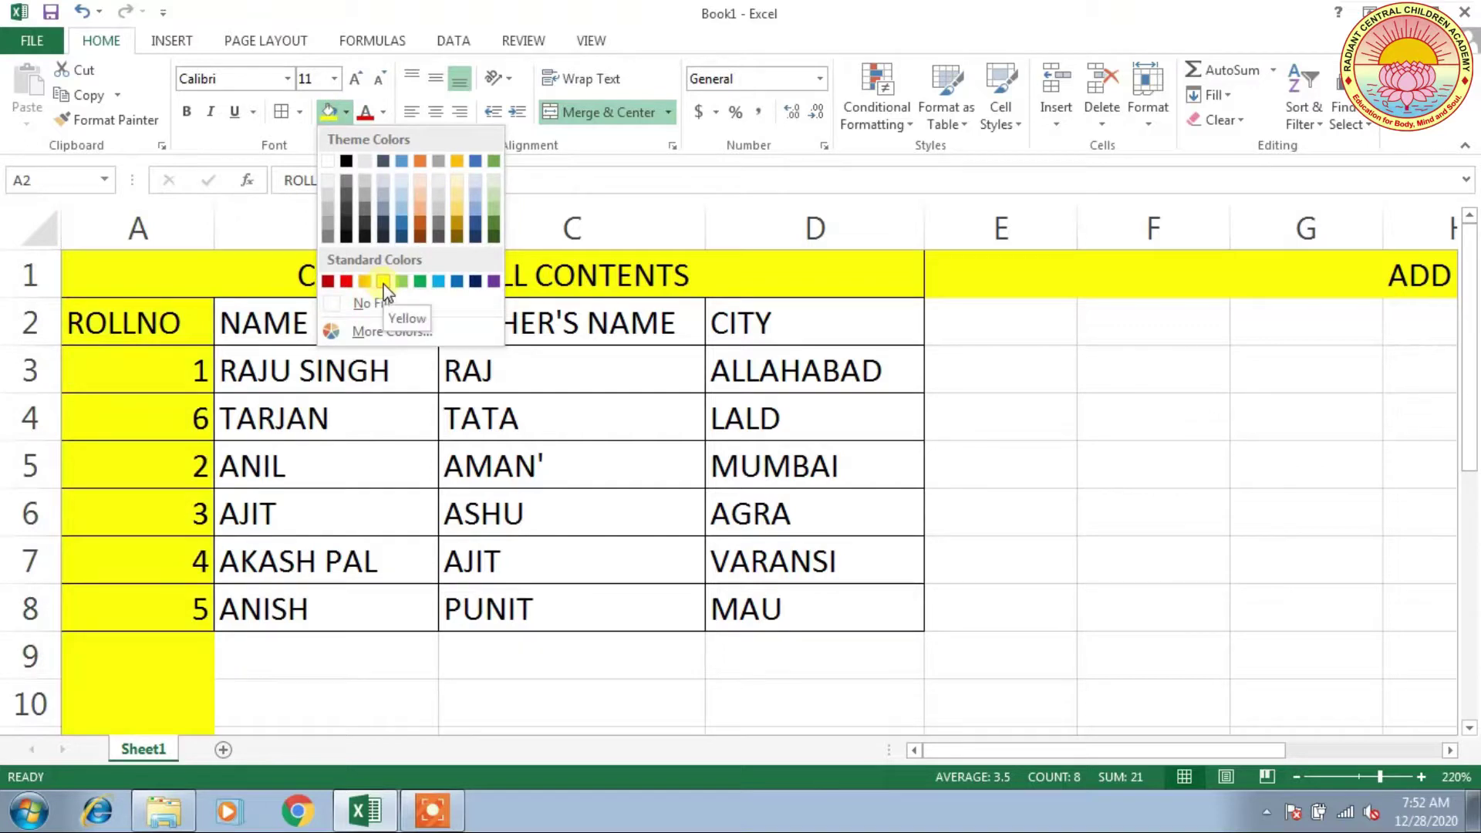
{"action": "left_click", "coordinate": [384, 282]}
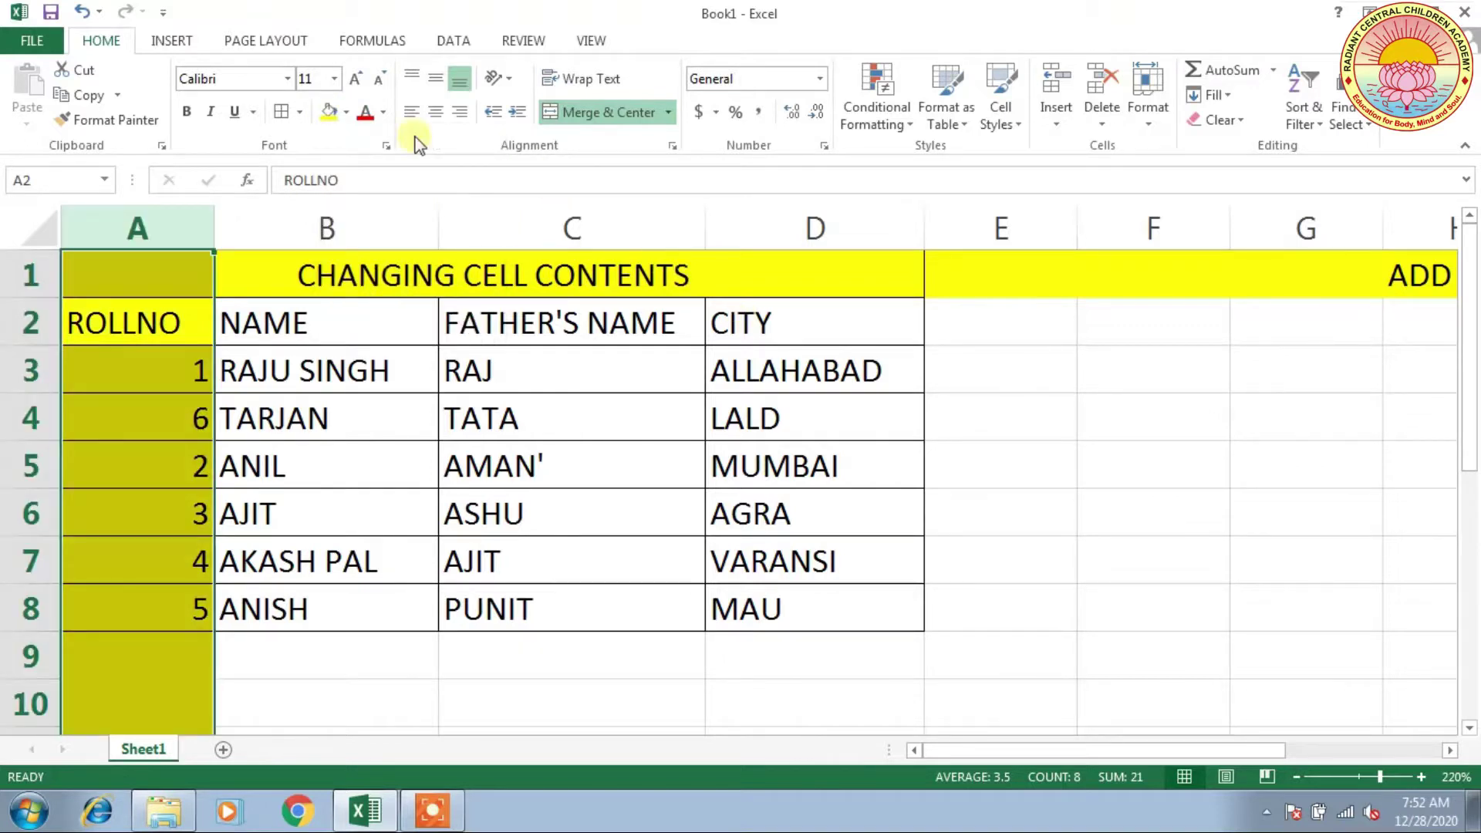